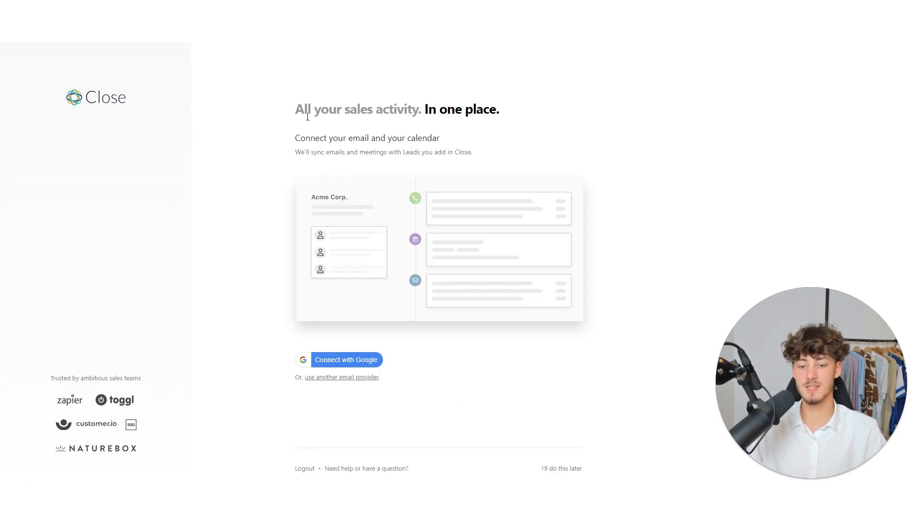
- Connect Close to a Google account and grant access to its email, contacts and calendar
click(349, 361)
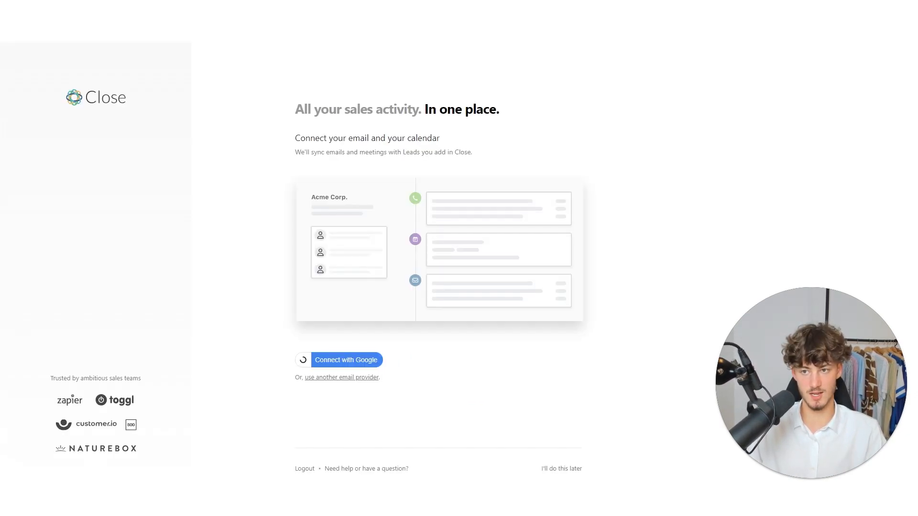
click(432, 302)
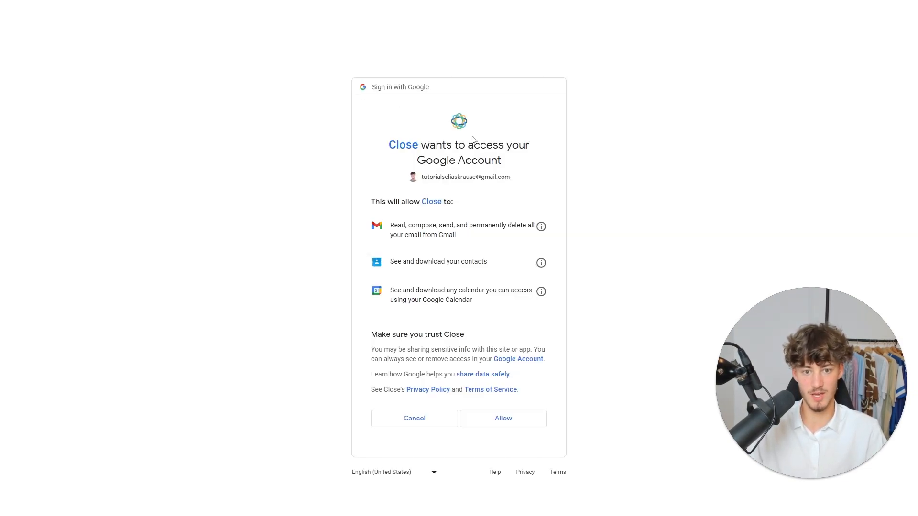
click(521, 419)
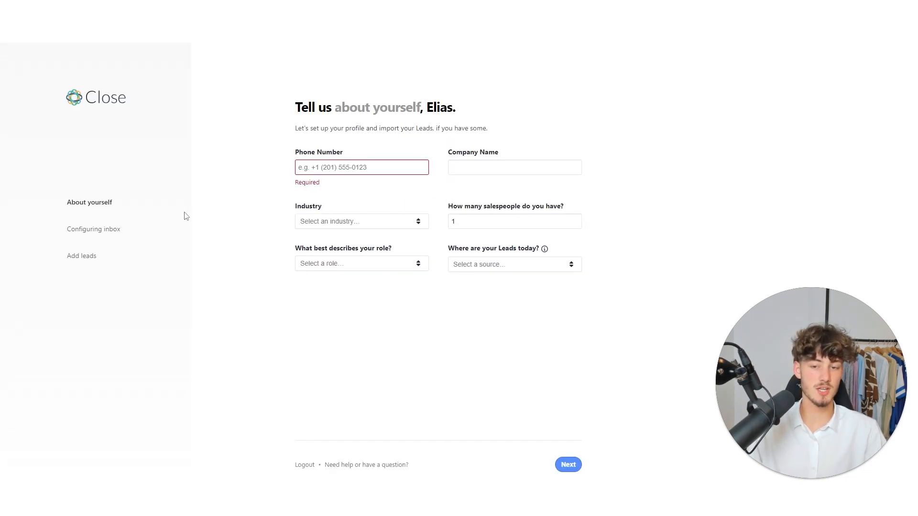
- Enter the phone number and company name in the profile form
drag(344, 155, 293, 153)
click(330, 168)
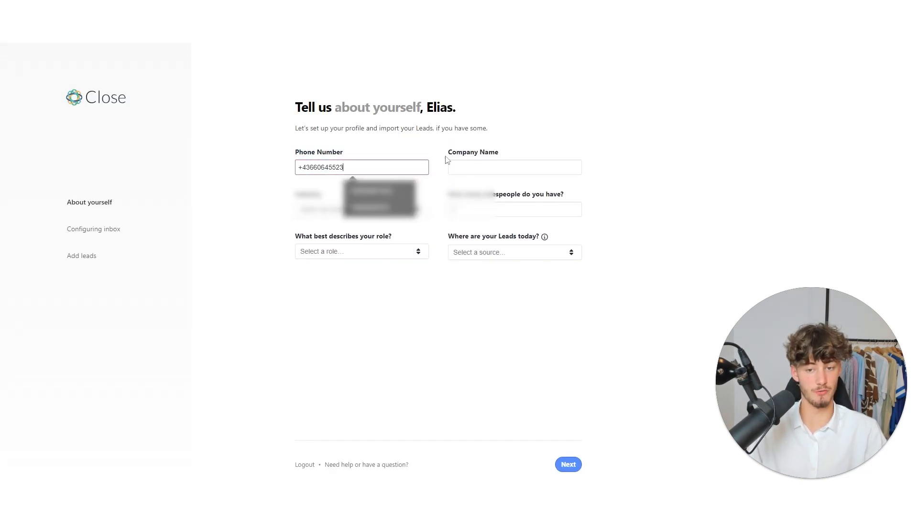
click(446, 159)
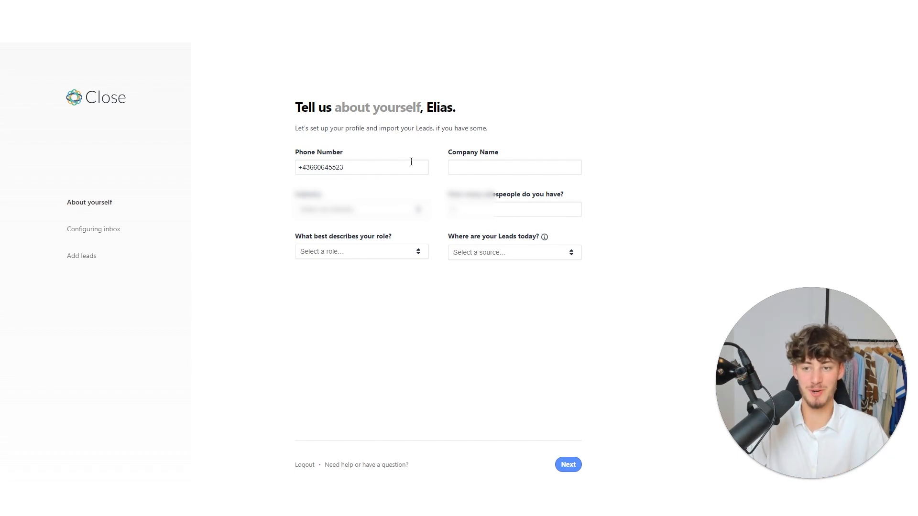
click(462, 162)
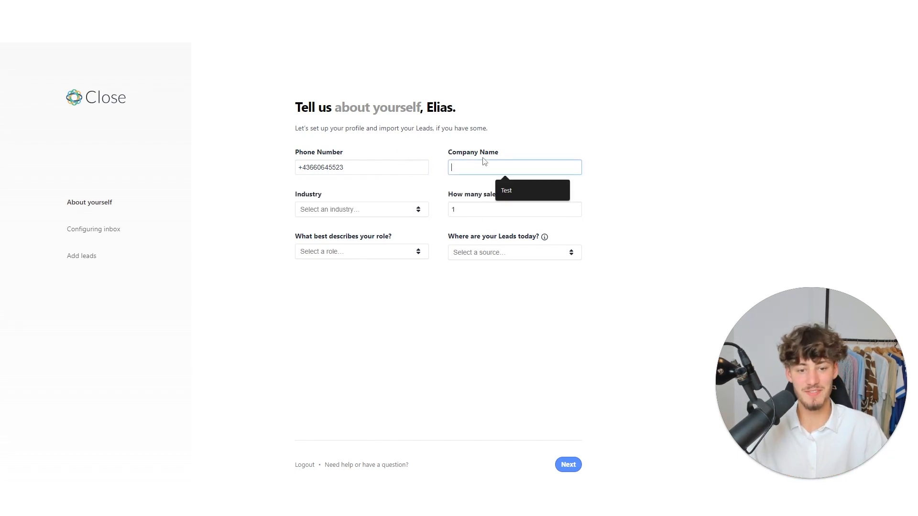
text(Krause Media)
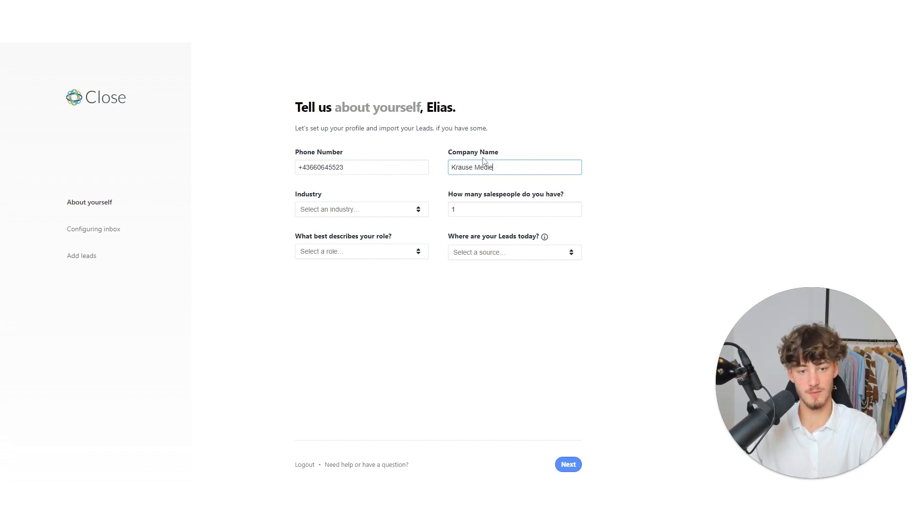
- Set the industry to Other > Media Production
click(384, 216)
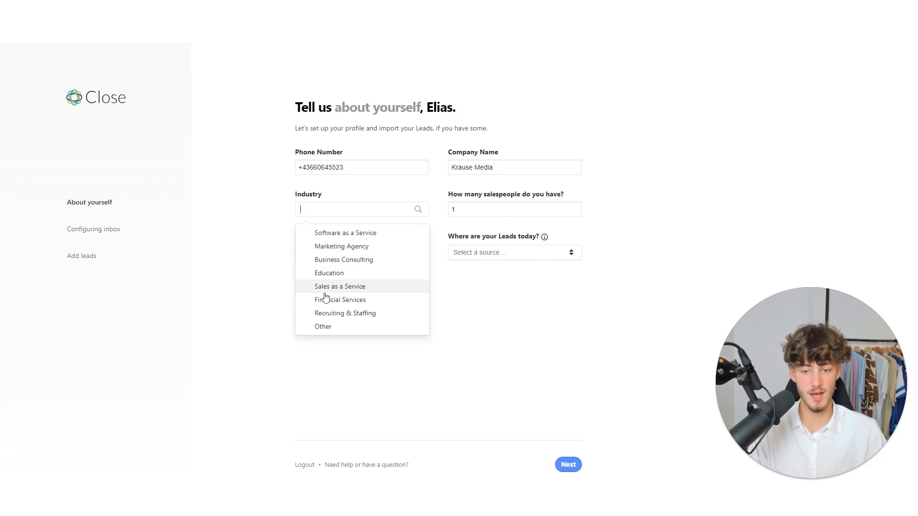
click(335, 328)
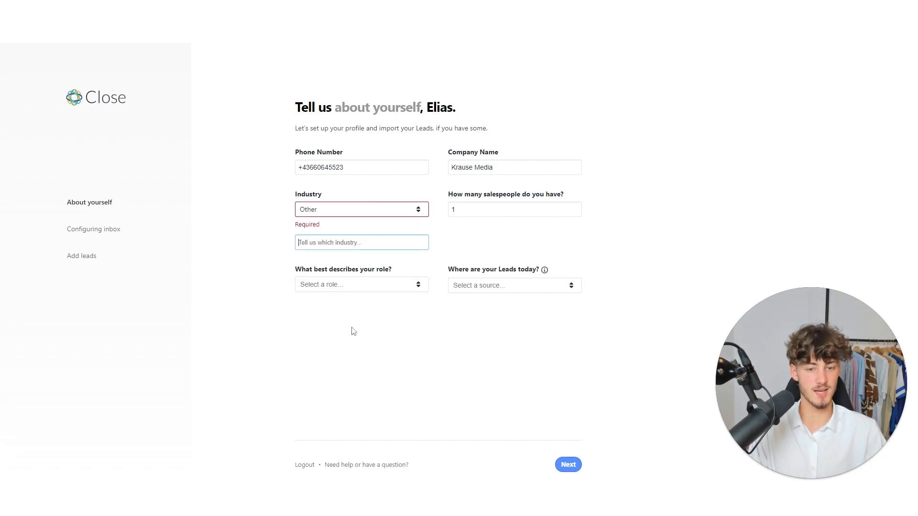
click(319, 243)
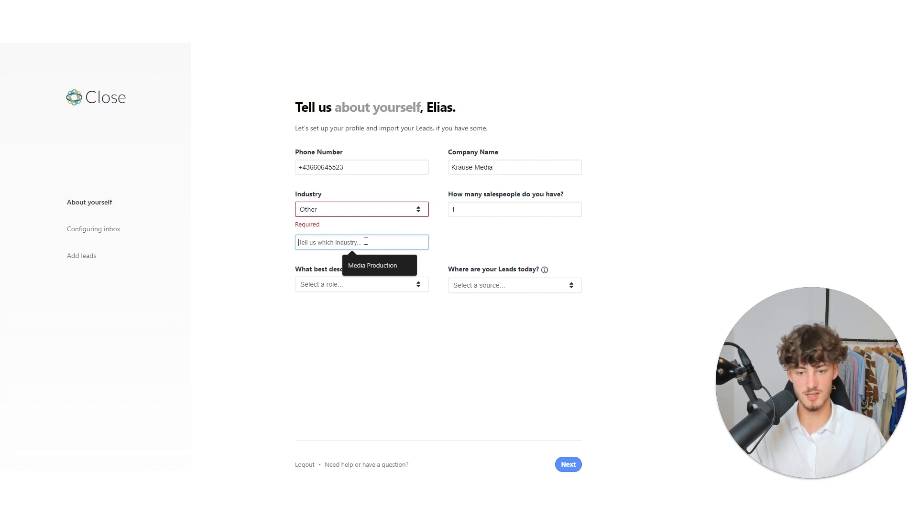
click(372, 266)
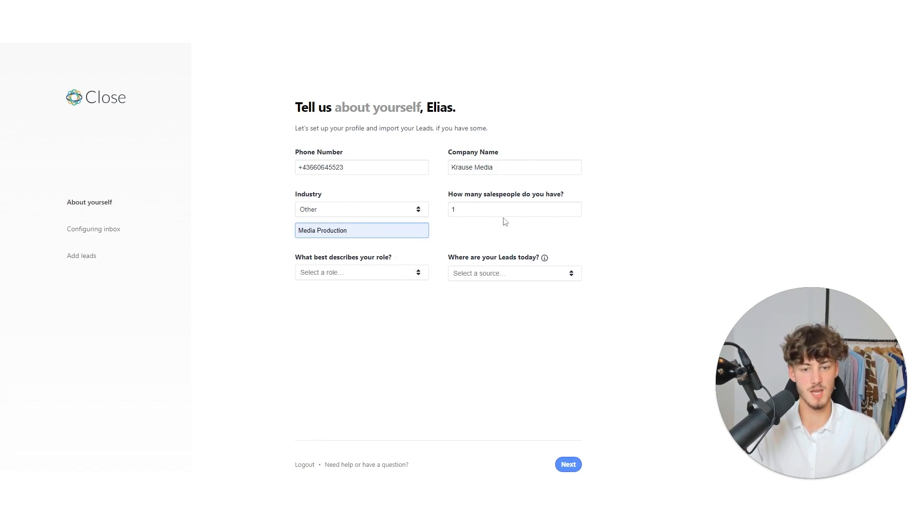
- Set the role to Executive / Owner and the number of salespeople to 3
drag(517, 166, 443, 168)
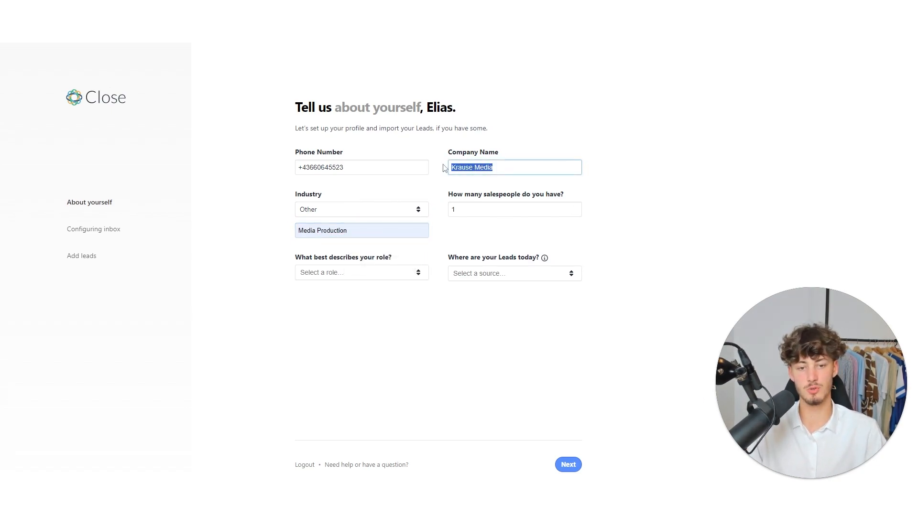
click(518, 187)
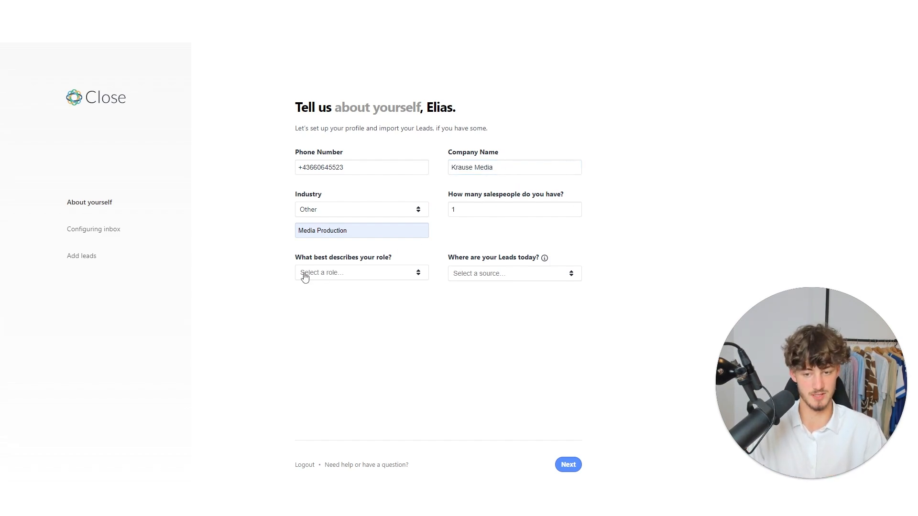
drag(288, 261, 401, 259)
click(375, 273)
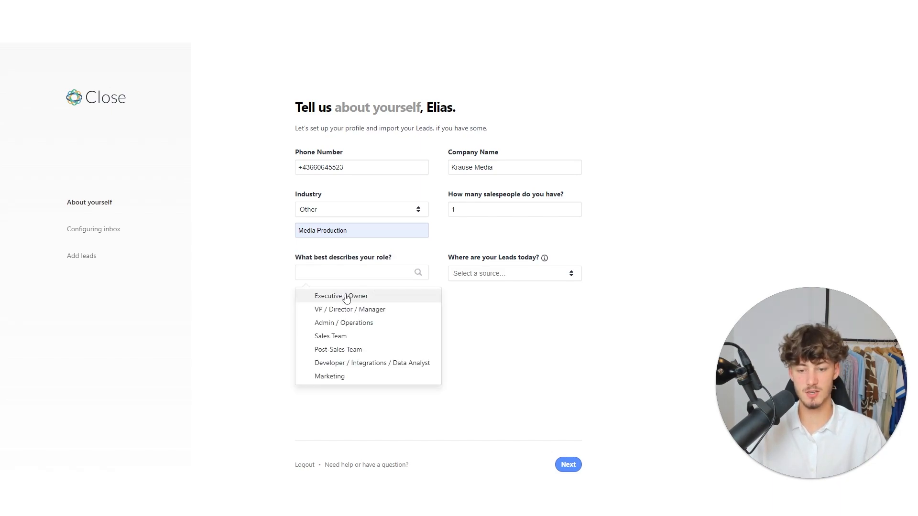
click(361, 296)
drag(453, 195, 571, 193)
click(575, 192)
double_click(575, 210)
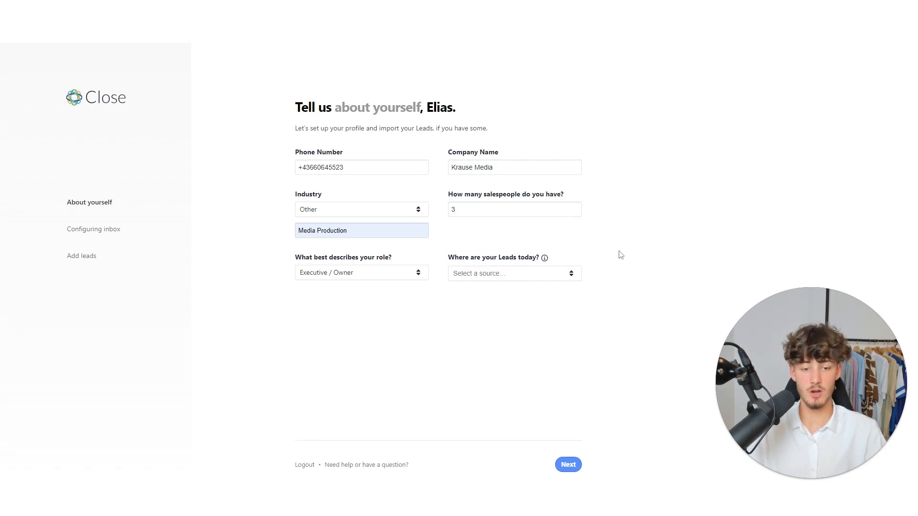
- Choose 'I don't have any leads yet' as the lead source and submit the profile
click(564, 273)
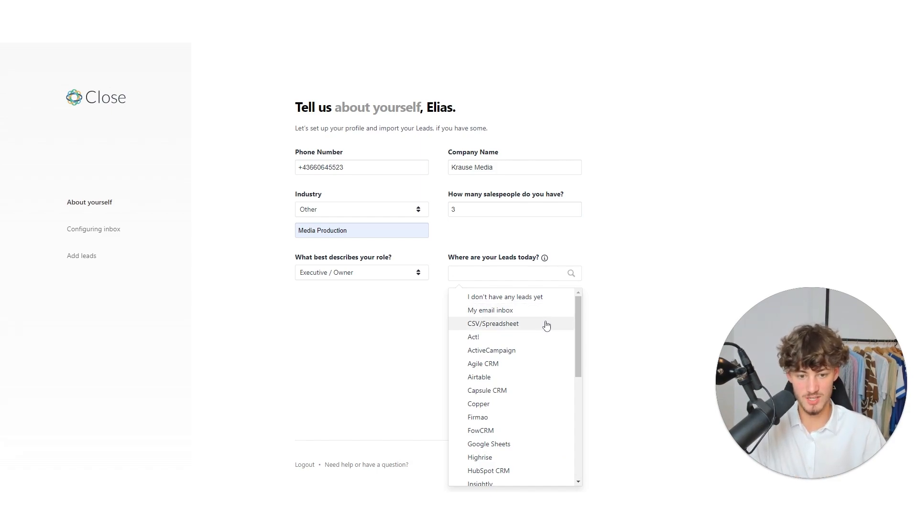
scroll(532, 399, down, 5)
scroll(516, 430, up, 5)
scroll(513, 383, down, 5)
scroll(516, 435, up, 5)
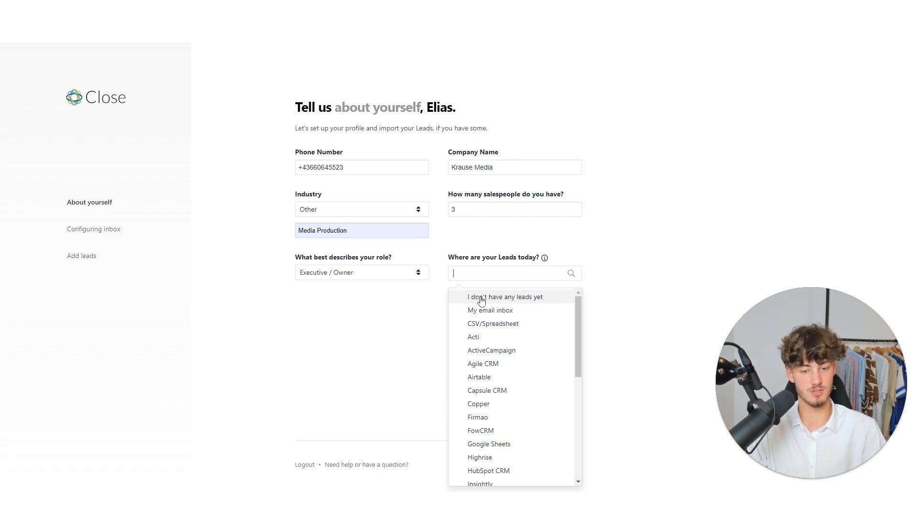
click(534, 297)
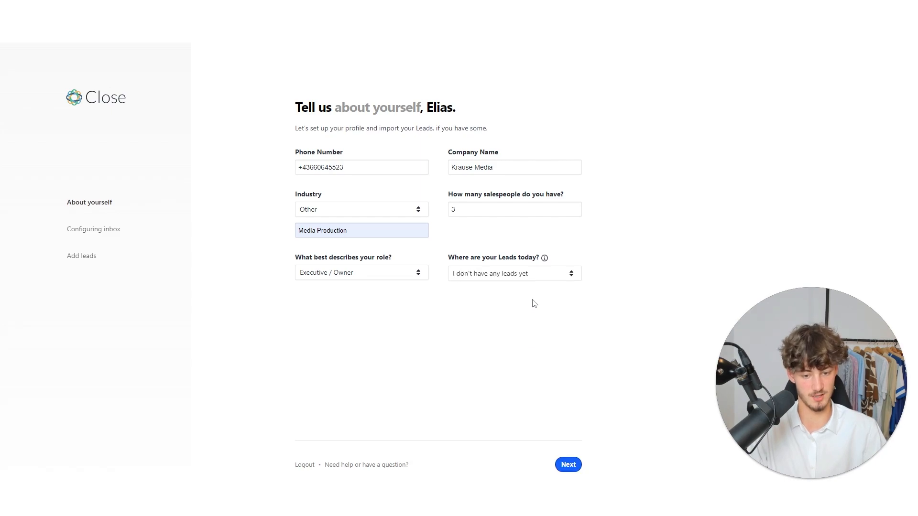
click(568, 464)
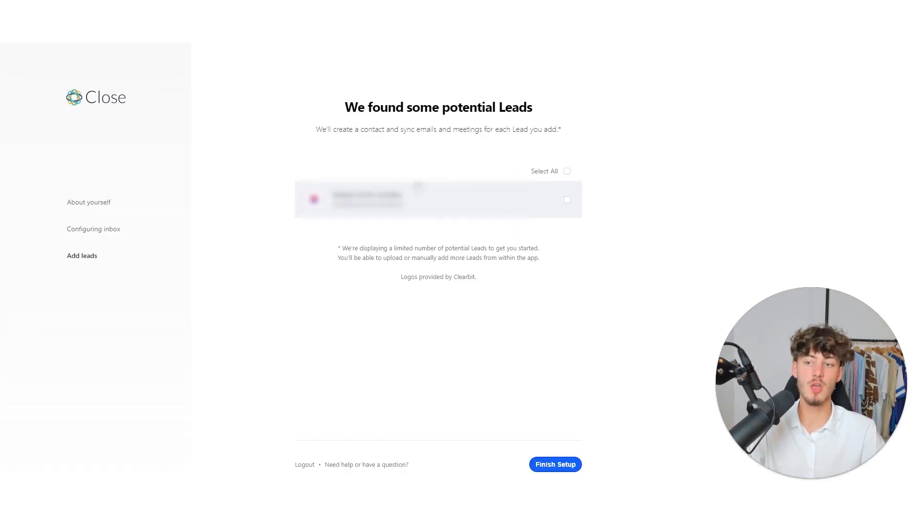
- Finish setup with none of the suggested potential leads added
drag(458, 109, 573, 111)
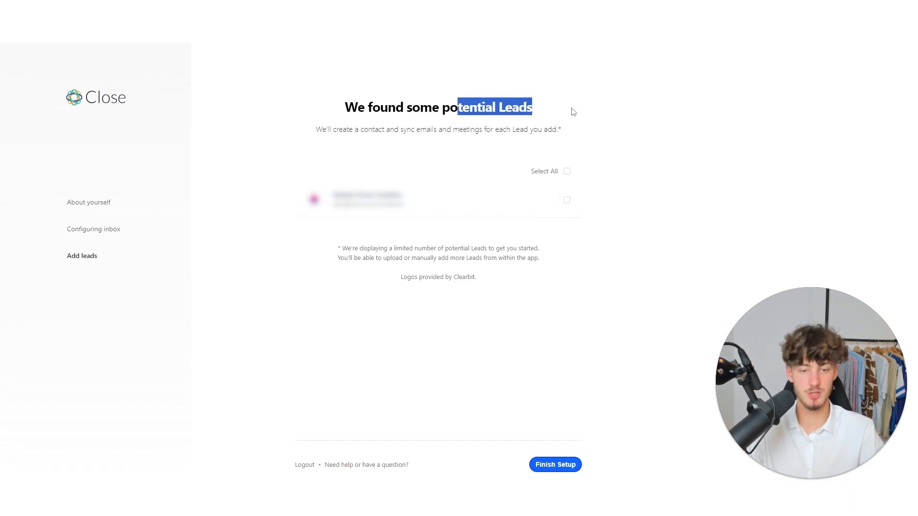
click(555, 464)
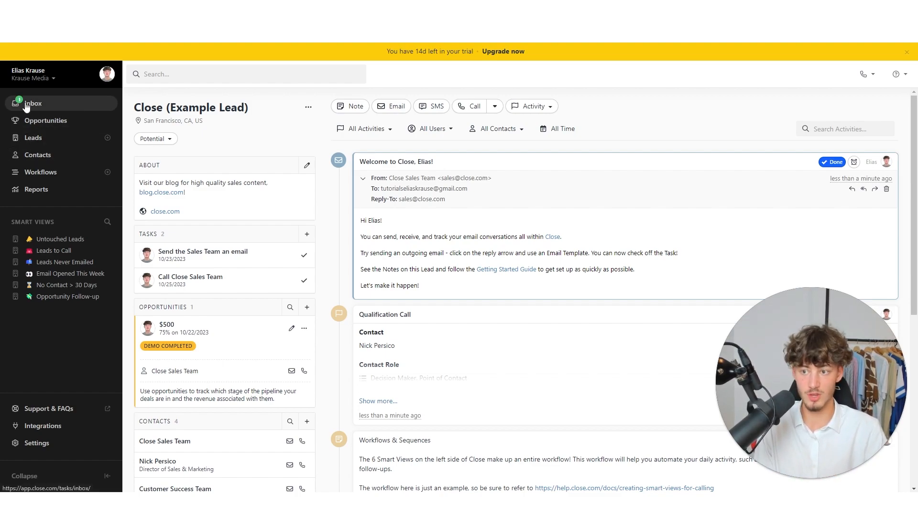
- Browse the Inbox's Emails, Calls, SMS and Tasks tabs and its Done and Future views
click(60, 105)
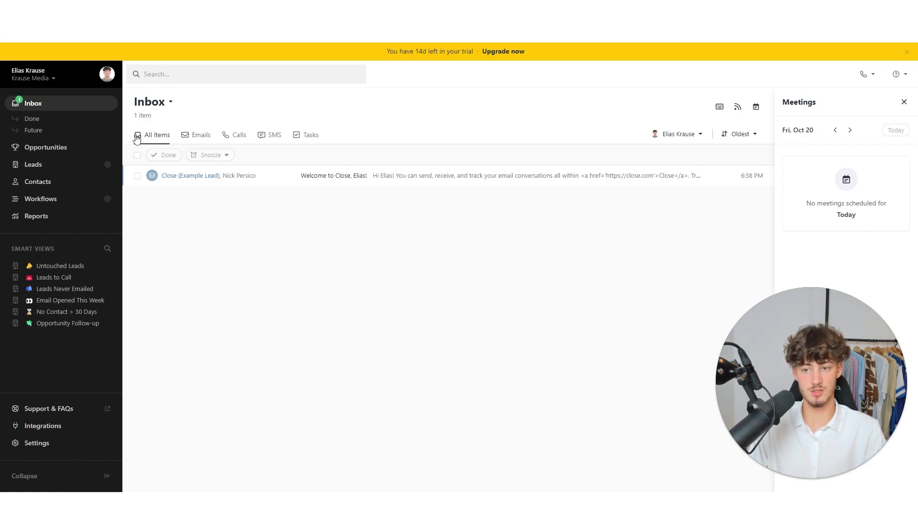
click(201, 139)
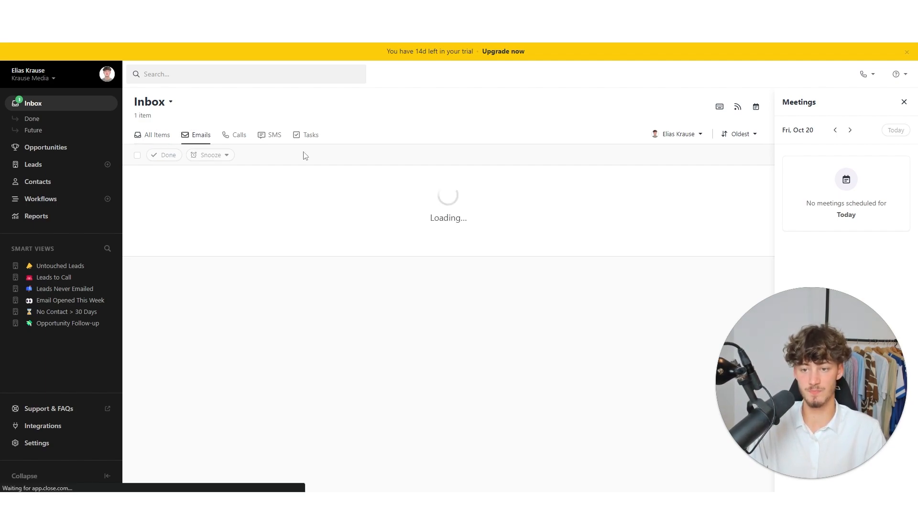
click(239, 135)
click(272, 144)
click(302, 137)
click(198, 135)
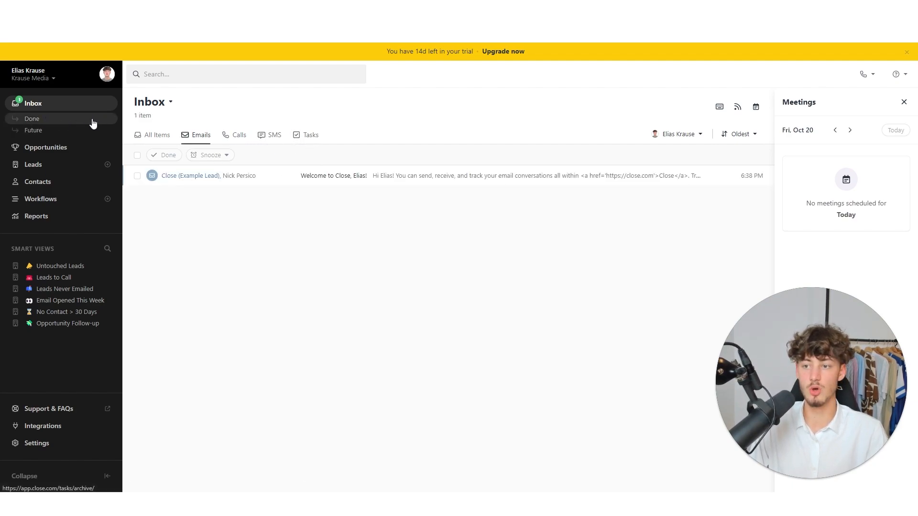
click(44, 122)
click(68, 130)
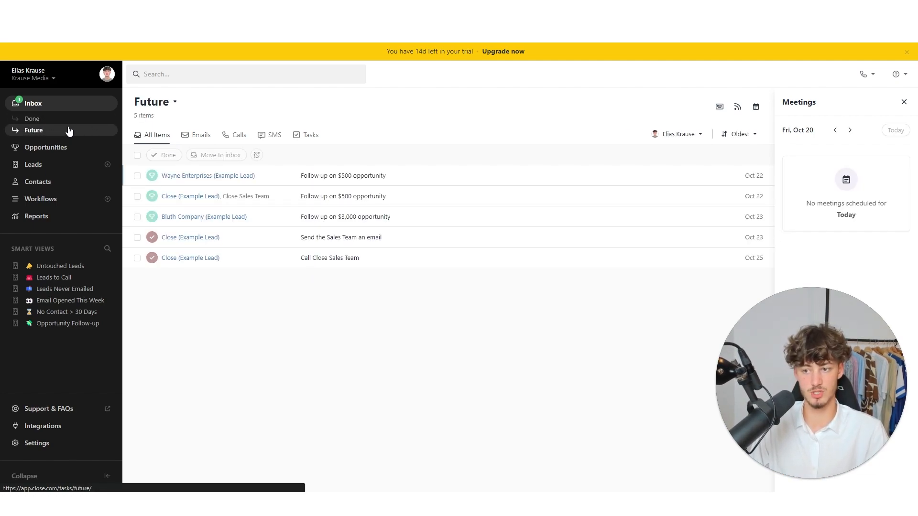
click(67, 120)
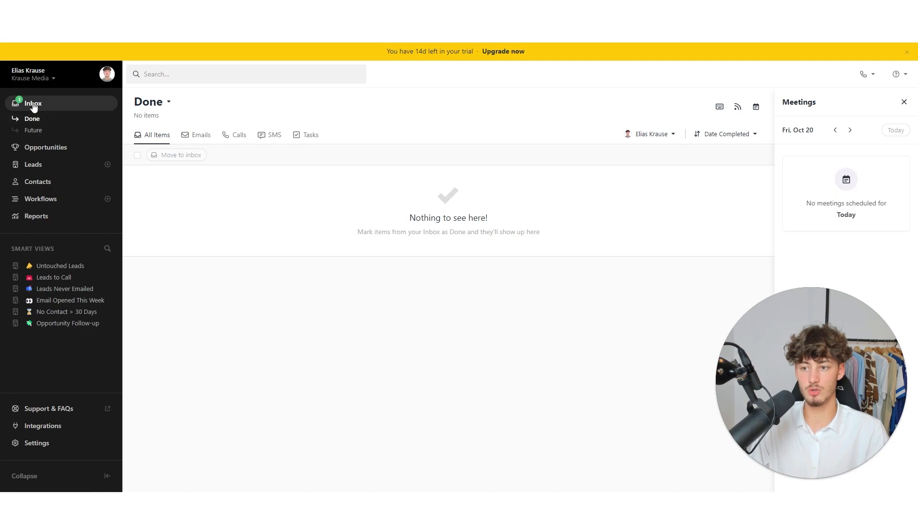
click(19, 101)
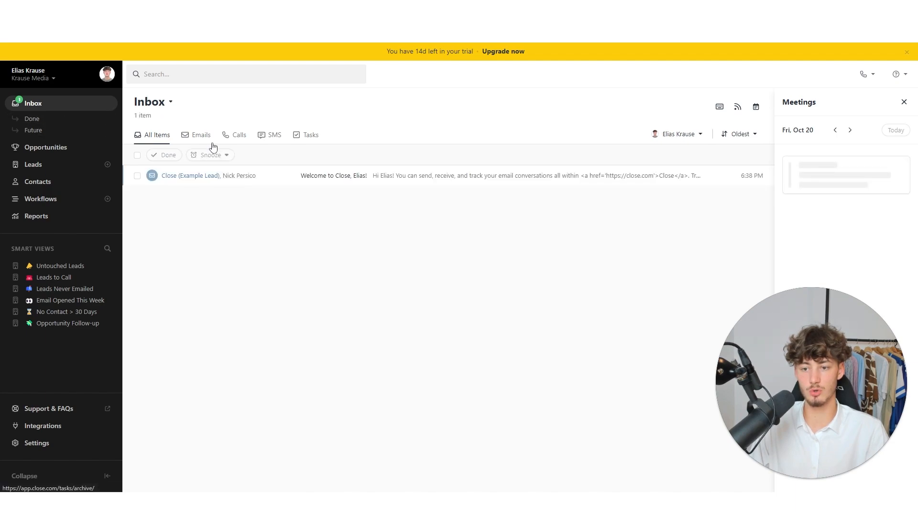
- Mark the welcome email as done, confirm it under Done, and go to Opportunities
click(137, 176)
click(165, 155)
click(52, 119)
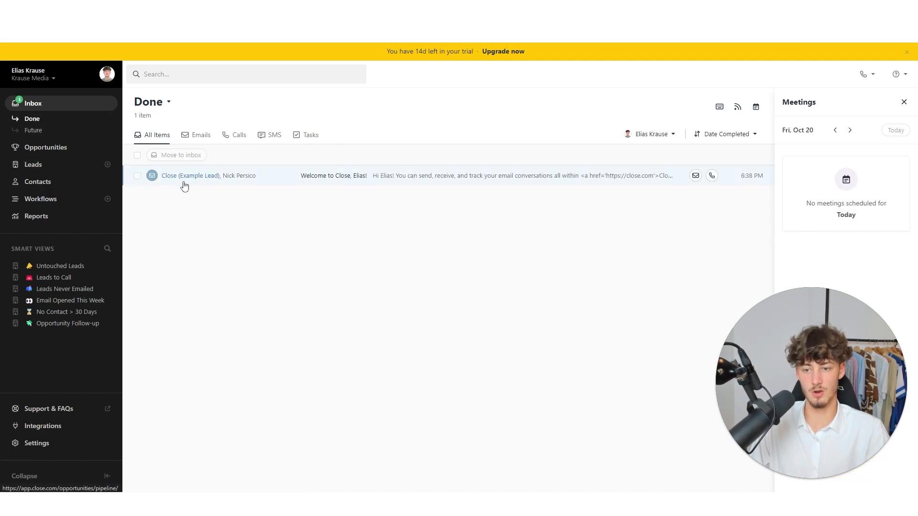
click(70, 148)
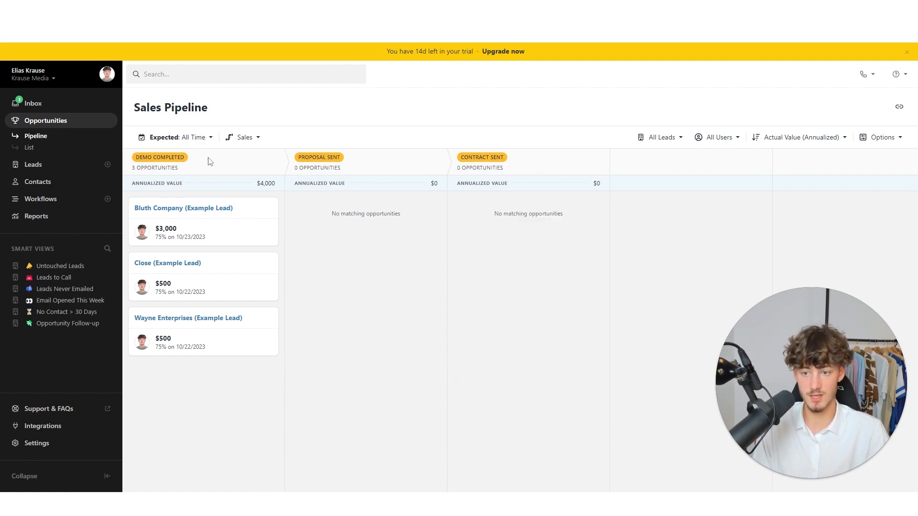
- Drag the Bluth Company $3,000 card from Demo Completed into Contract Sent
click(256, 138)
click(256, 138)
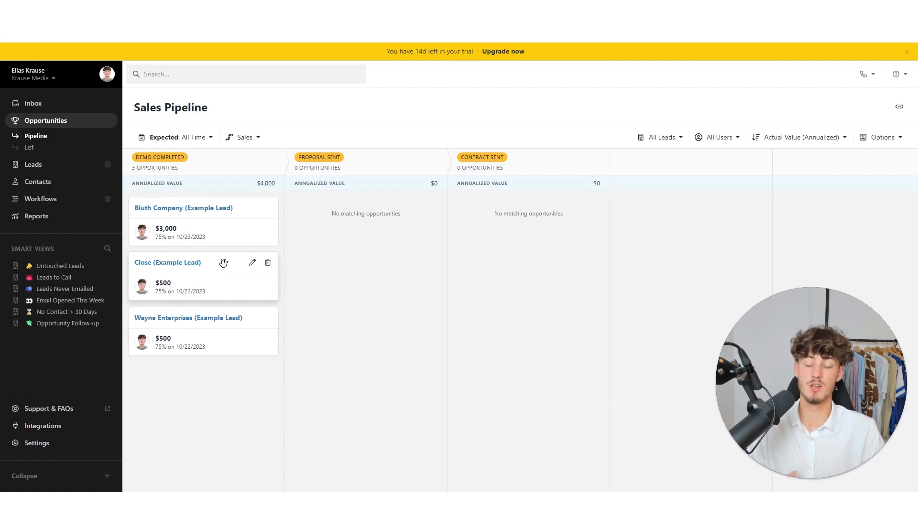
drag(171, 238, 485, 247)
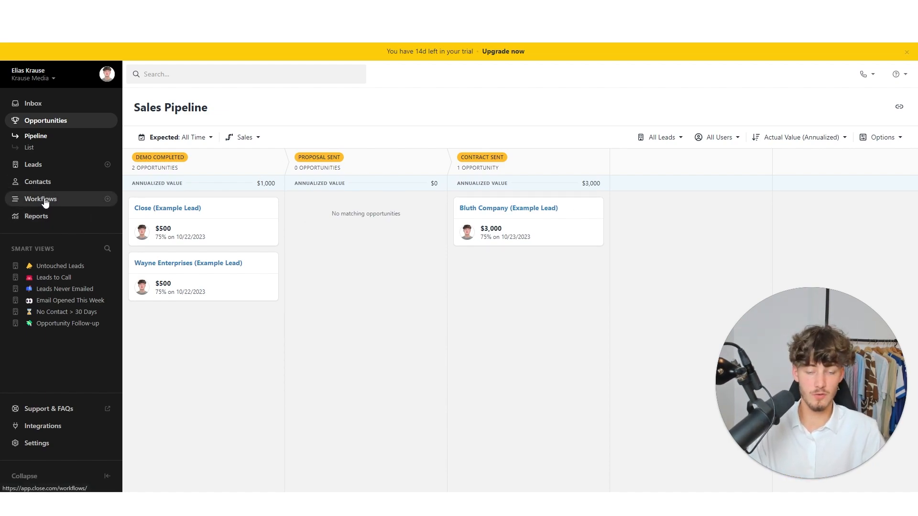
click(263, 141)
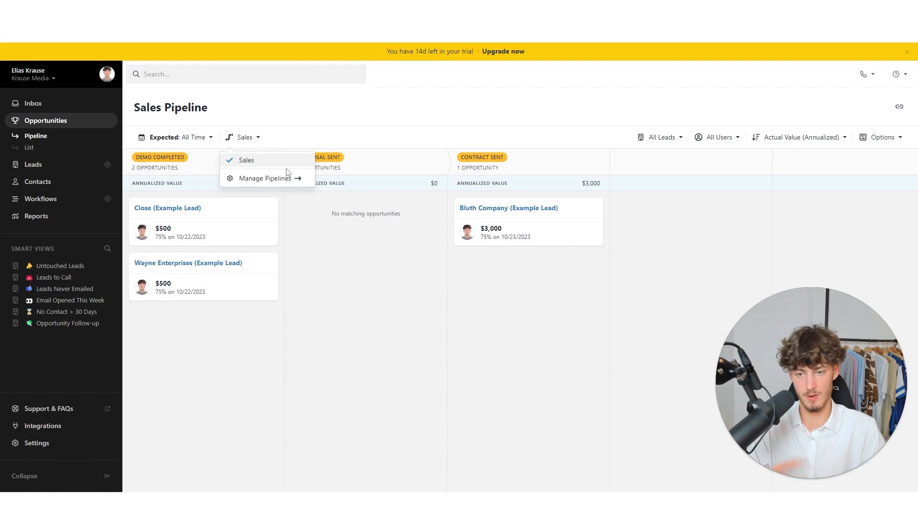
- Review Statuses & Pipelines, opening and cancelling the Demo Completed and Contract Sent edits, then go to Leads
click(261, 178)
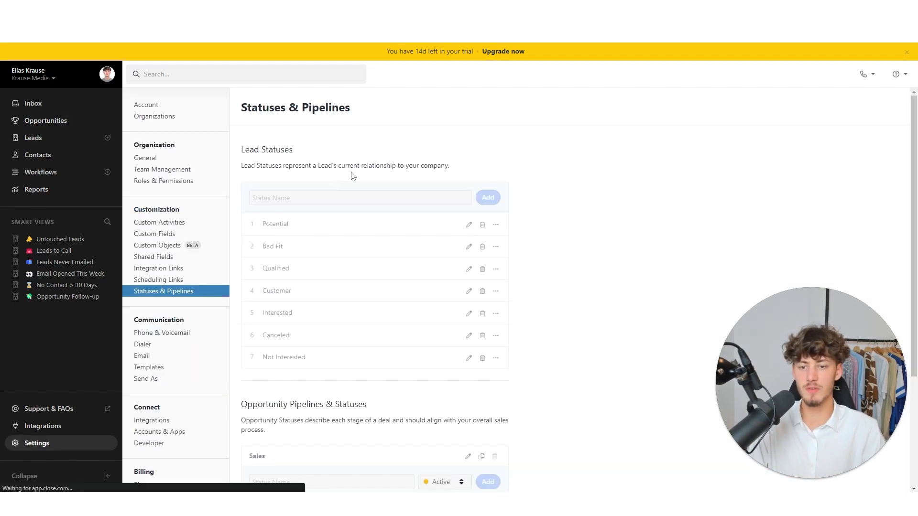
scroll(481, 250, down, 1)
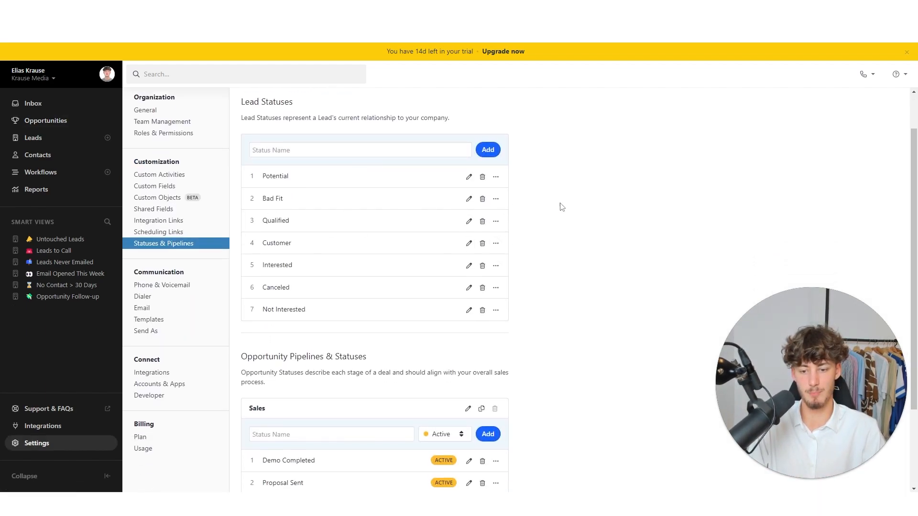
scroll(535, 258, down, 2)
scroll(577, 222, up, 3)
scroll(573, 239, down, 3)
click(469, 352)
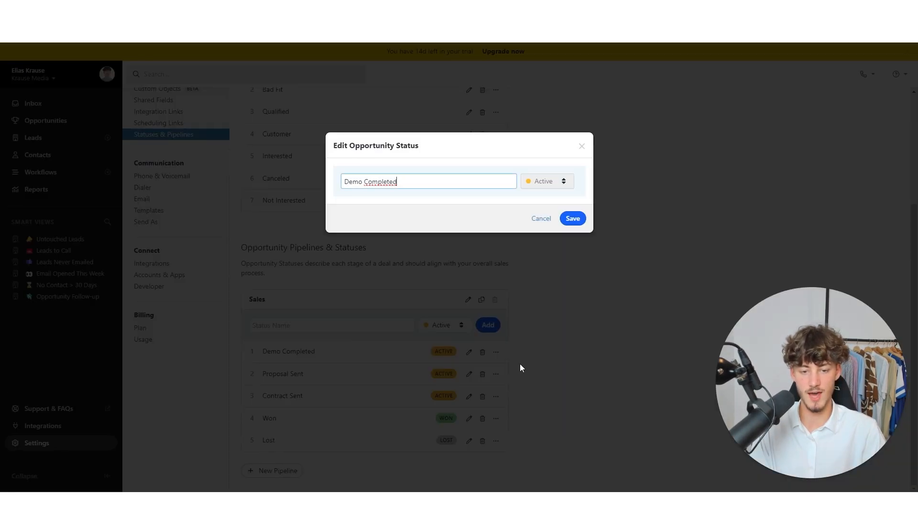
click(540, 220)
click(469, 397)
click(540, 220)
scroll(541, 352, up, 1)
scroll(543, 356, up, 3)
click(53, 139)
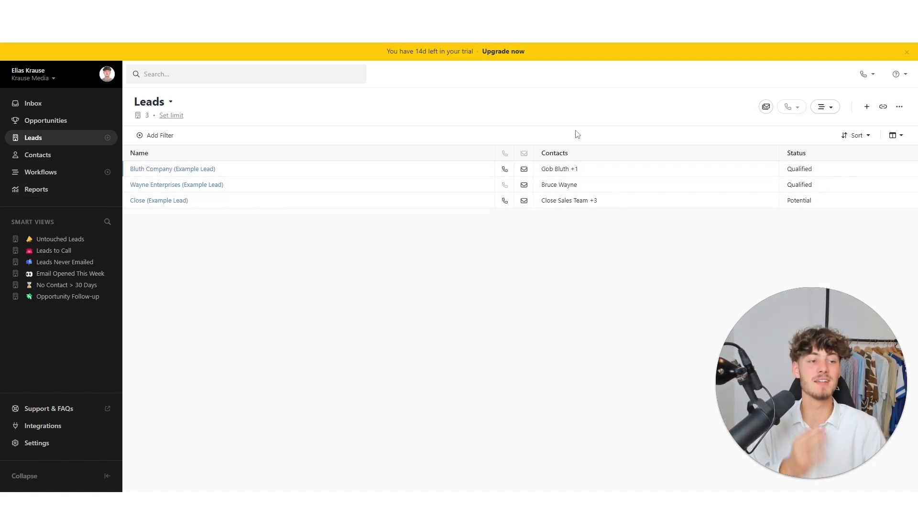
- Create the lead 'Markus Company' with the contact person's name filled in
click(867, 107)
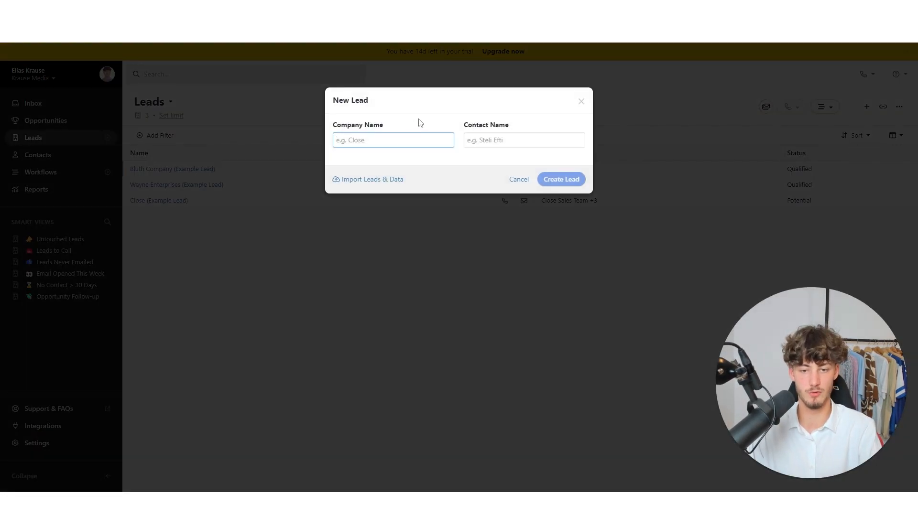
drag(418, 123, 303, 112)
click(532, 124)
drag(532, 125, 467, 127)
click(464, 120)
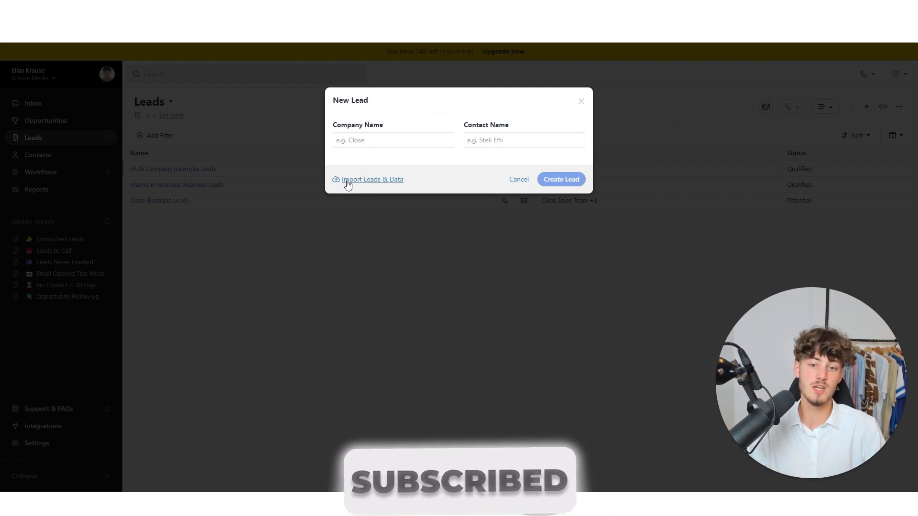
click(380, 144)
text(Markus)
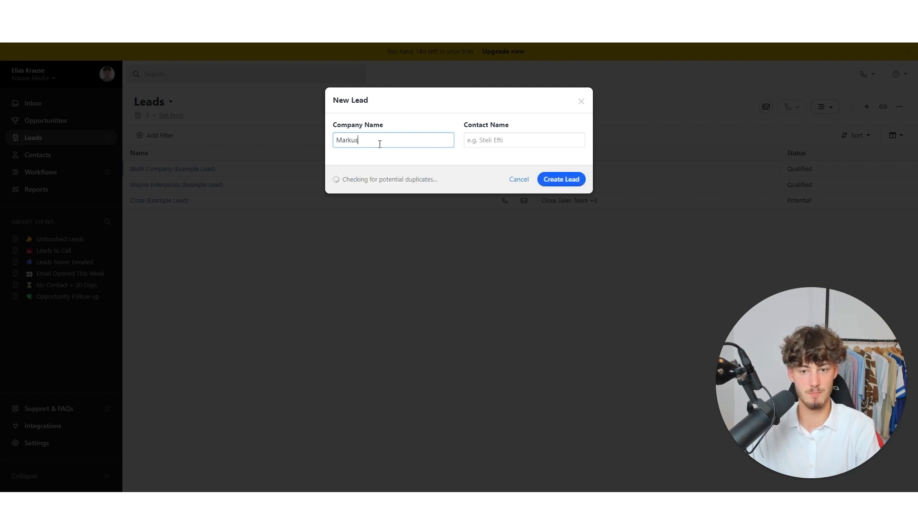
text( Company)
key(Tab)
text(Mar)
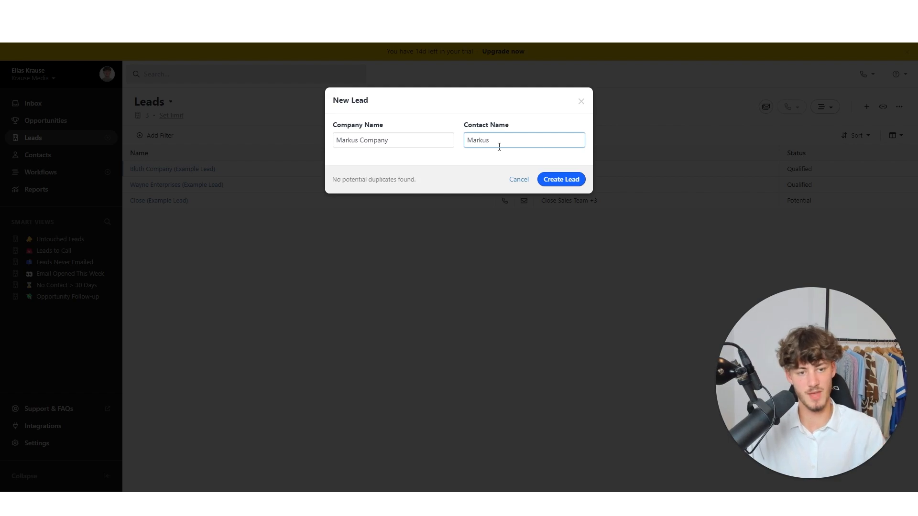
click(567, 180)
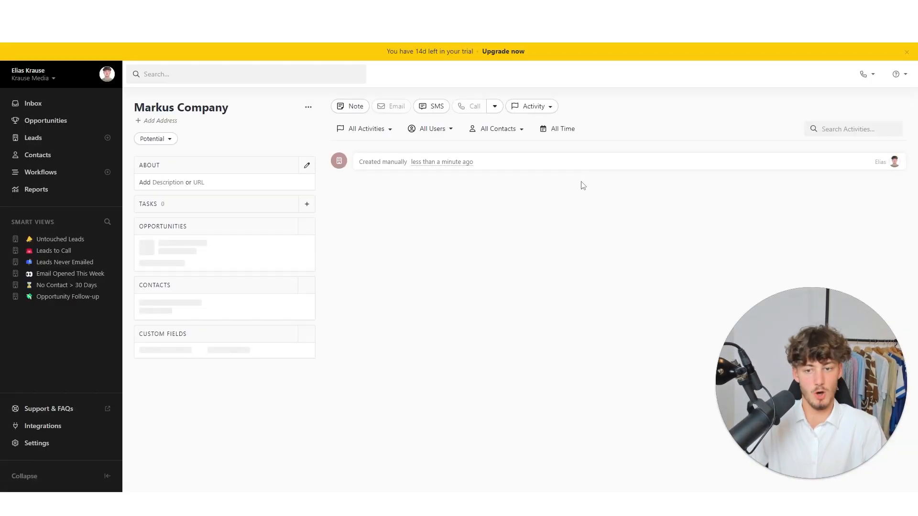
- Open the Markus Company contact's edit form from the Contacts section
click(324, 204)
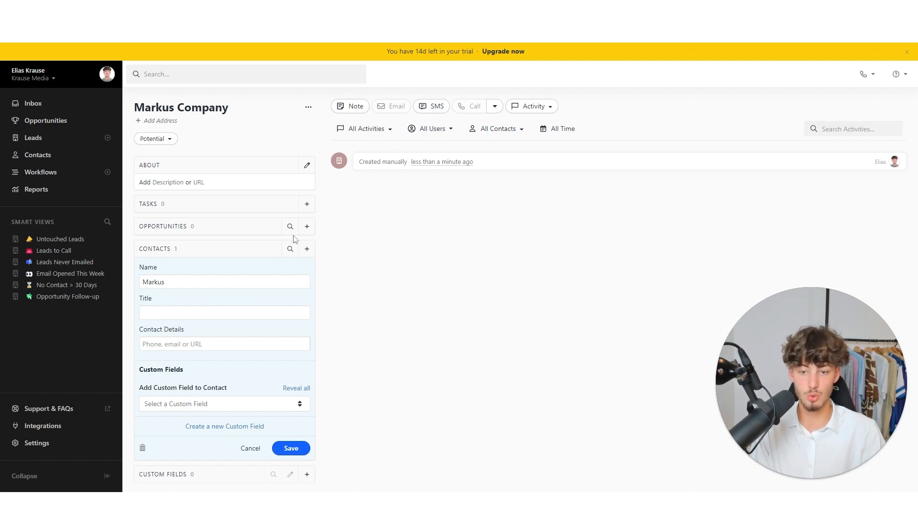
- Add an opportunity with status Demo Completed and estimated close date 10/27/2023
click(307, 226)
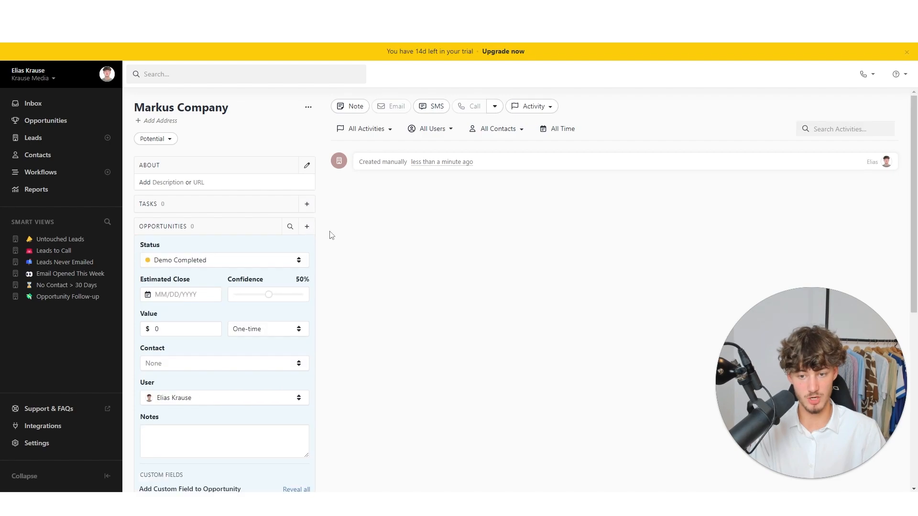
scroll(138, 204, down, 1)
drag(171, 195, 141, 196)
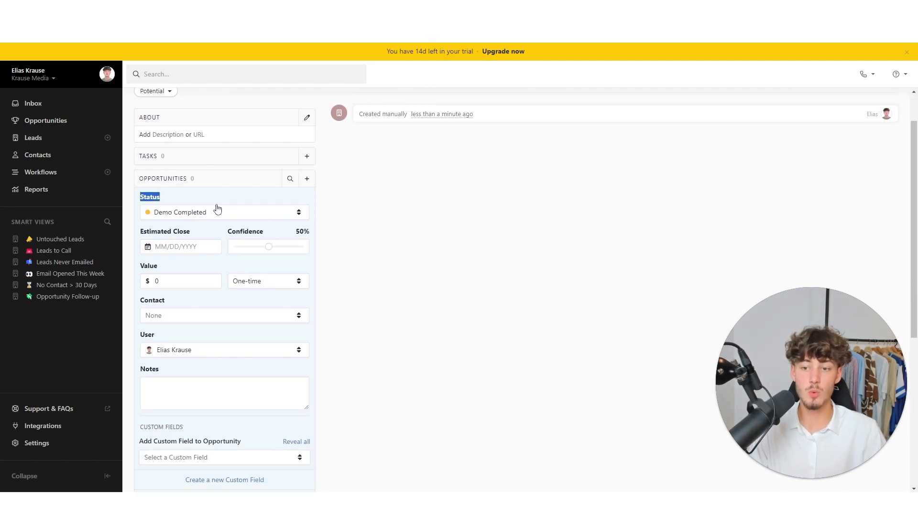
click(189, 214)
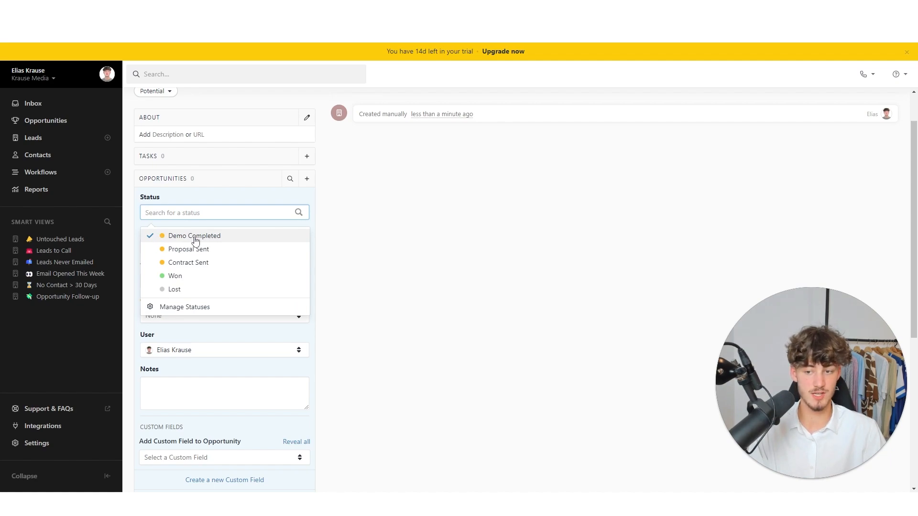
click(195, 237)
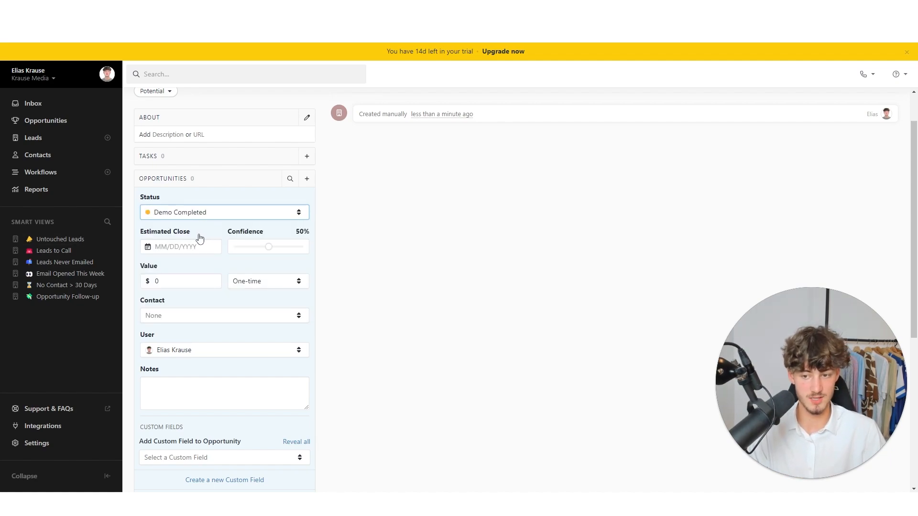
click(184, 247)
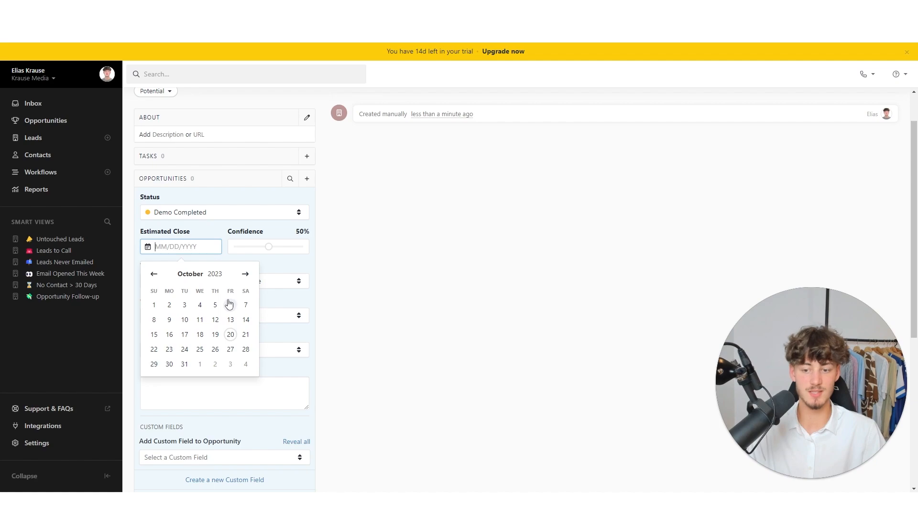
click(230, 352)
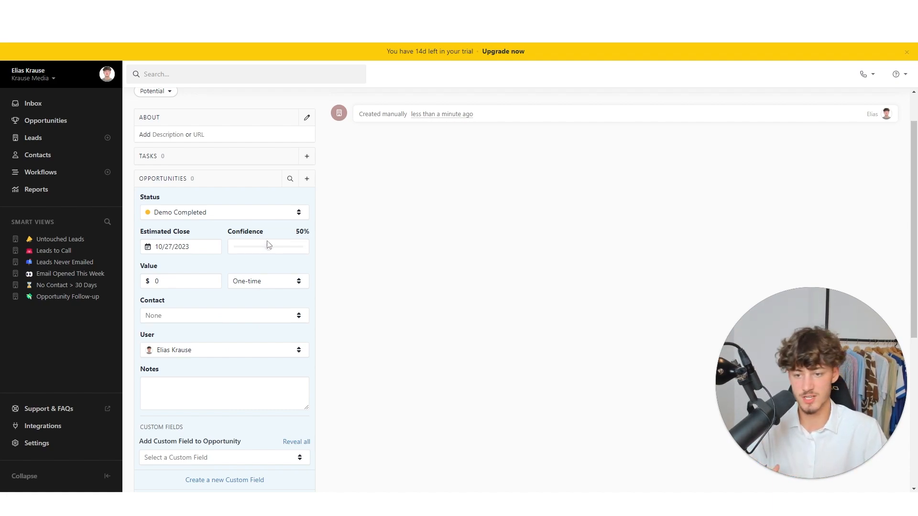
- Set the opportunity confidence to 90% and value to 5000 as a one-time payment
drag(269, 247, 296, 246)
click(394, 255)
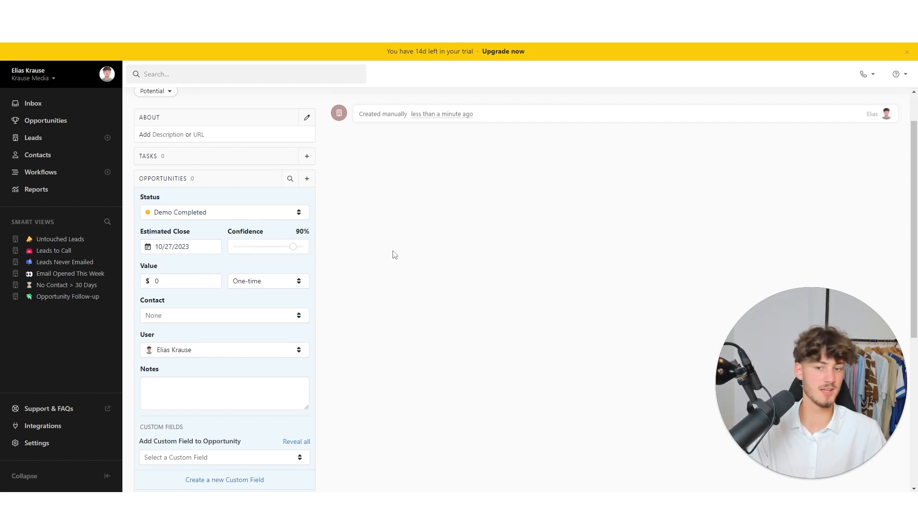
click(170, 286)
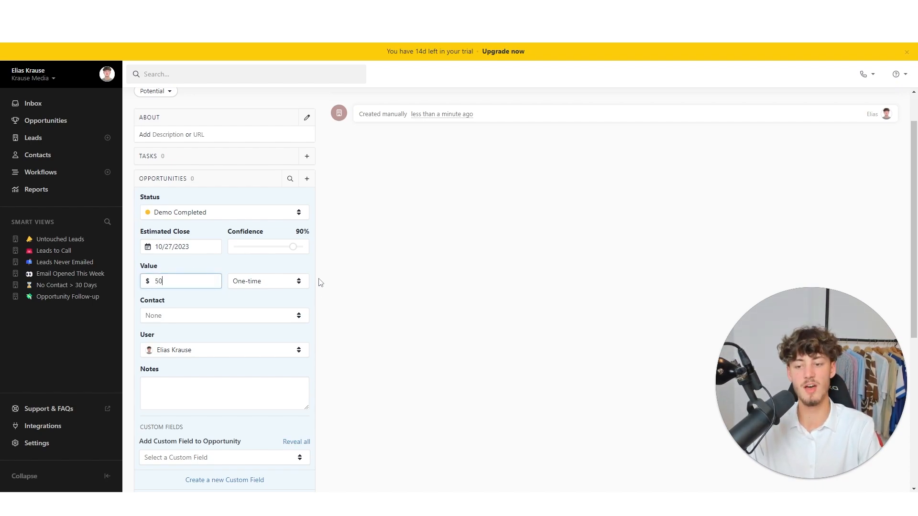
click(267, 281)
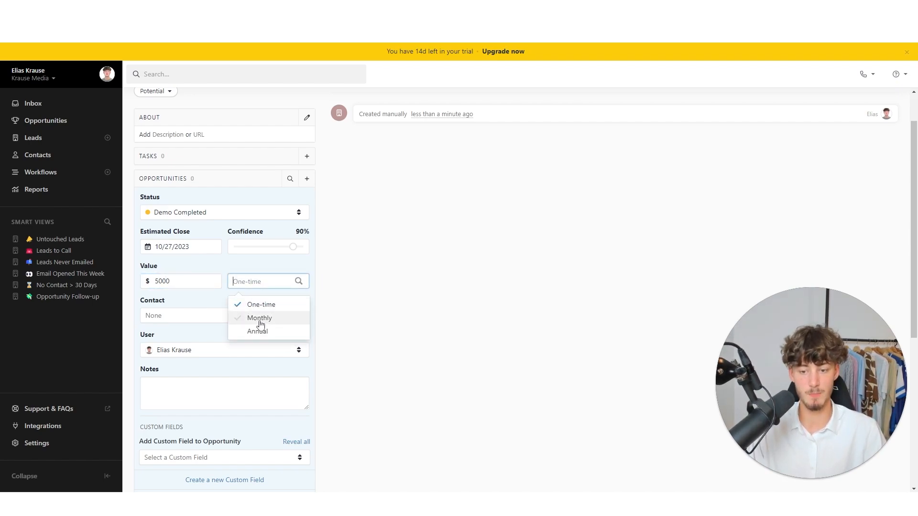
click(368, 332)
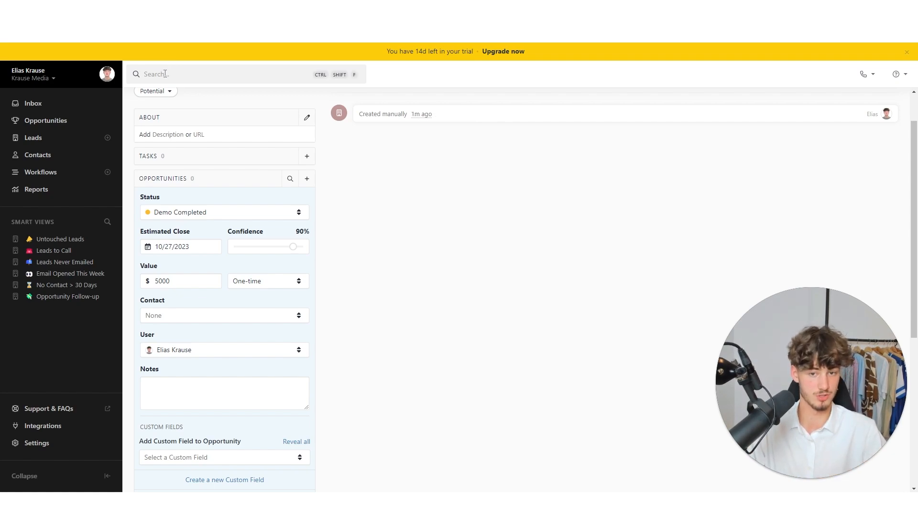
scroll(481, 224, up, 1)
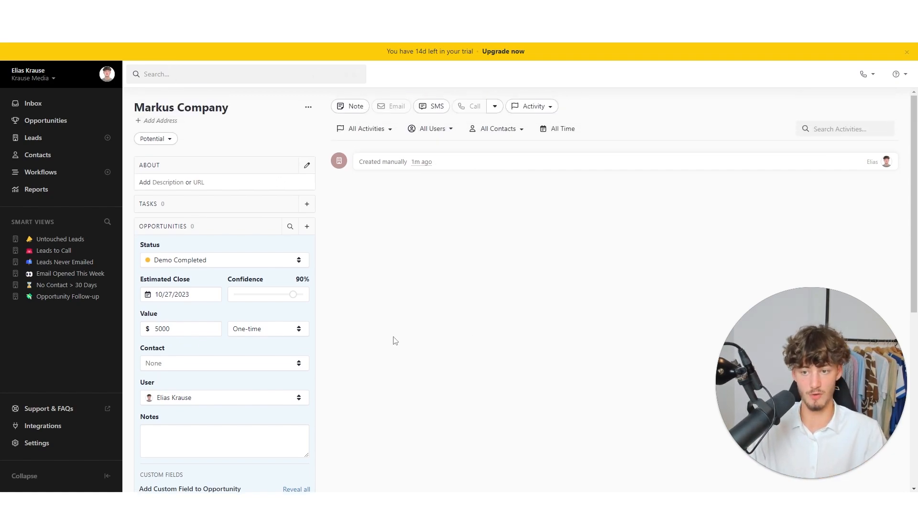
- Draft a bulleted note saying the contact is also interested in Lead Generation
click(365, 104)
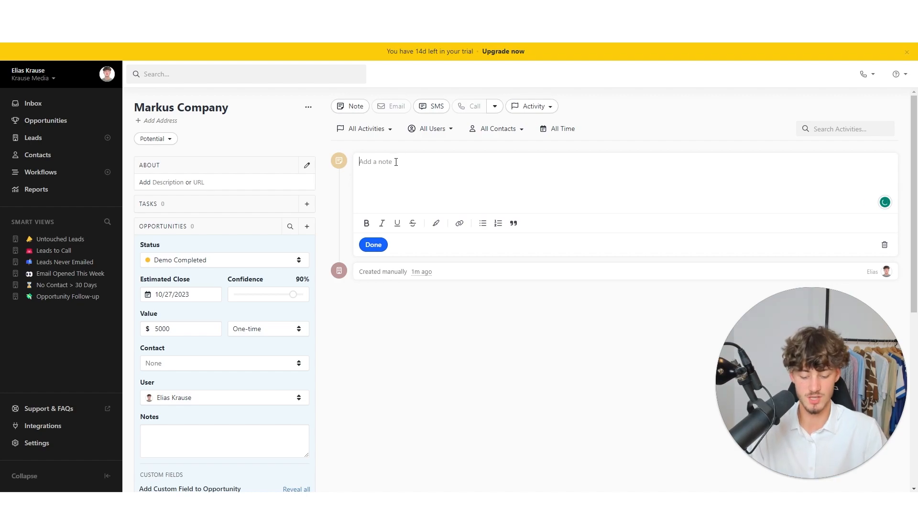
text(-)
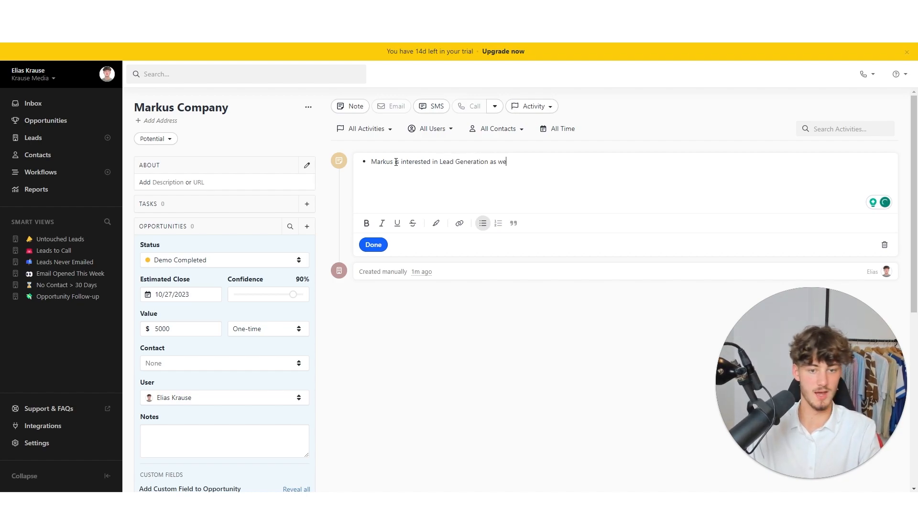
text(s)
click(482, 225)
click(484, 225)
key(Return)
text(d)
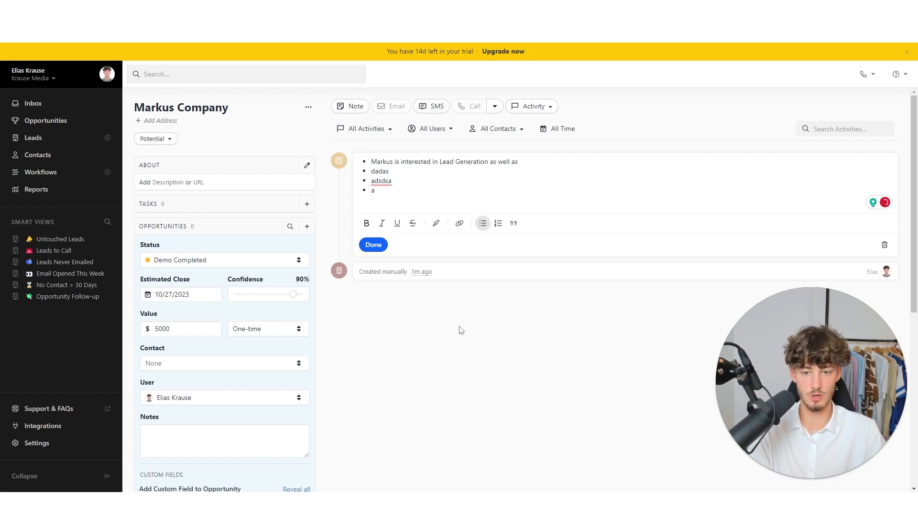
- Try texting Markus Company, close the Add a Personal Phone Number prompt, then open the Activity menu
click(429, 114)
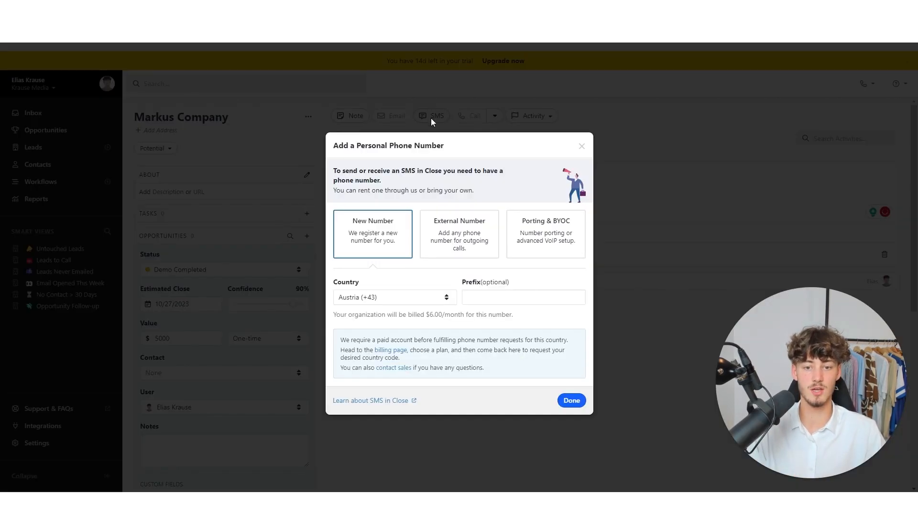
drag(339, 146, 440, 146)
click(439, 145)
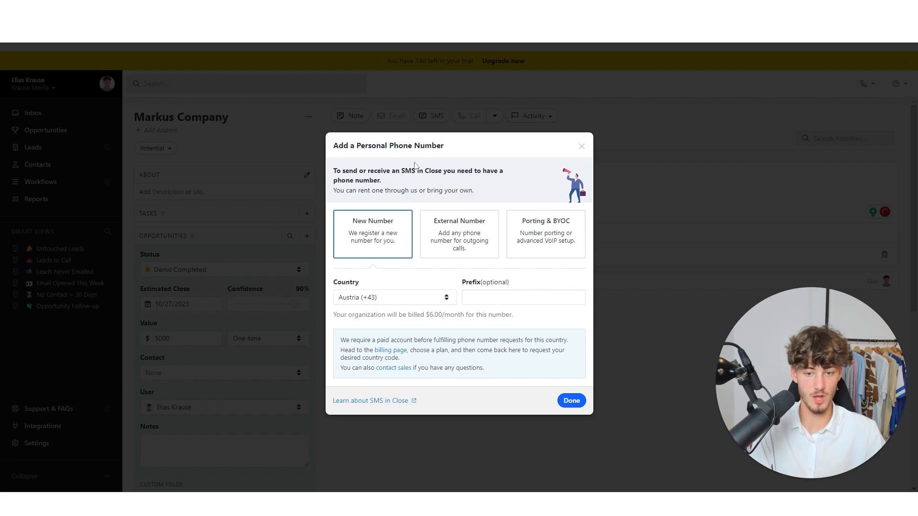
drag(346, 170, 473, 191)
click(447, 185)
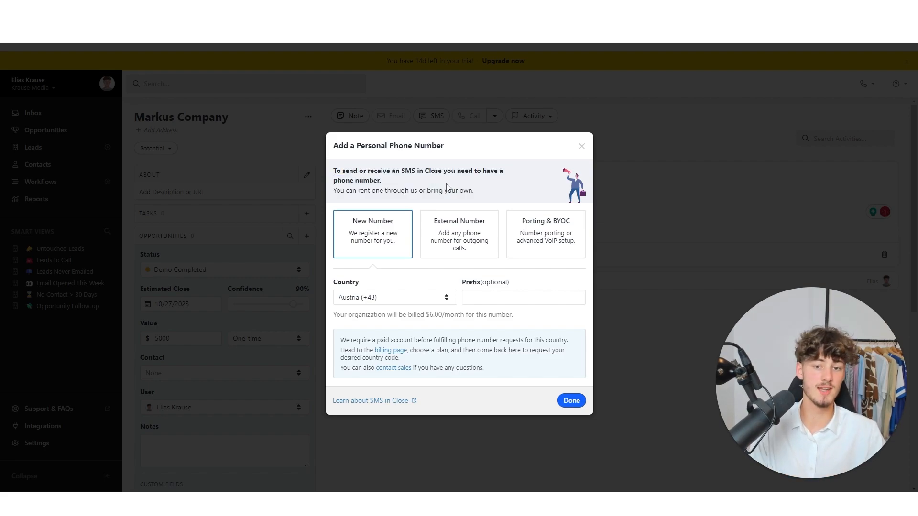
click(585, 148)
click(546, 107)
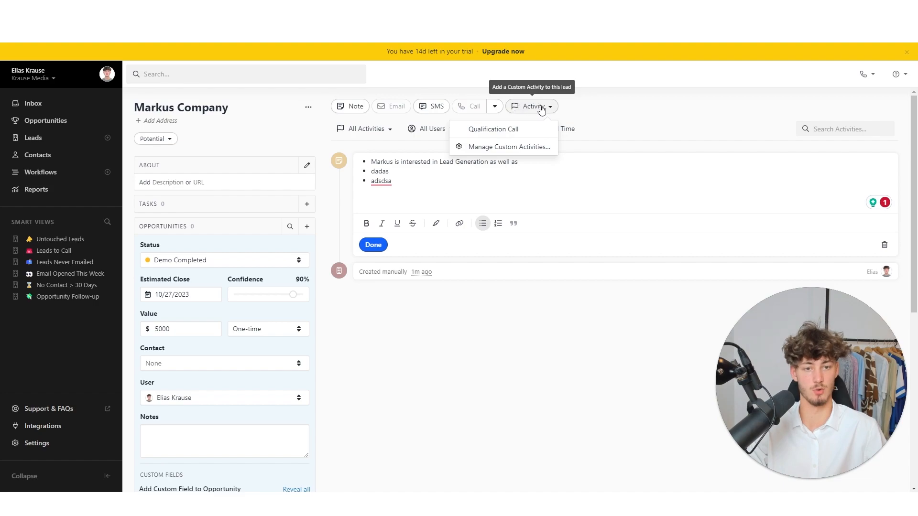
click(475, 132)
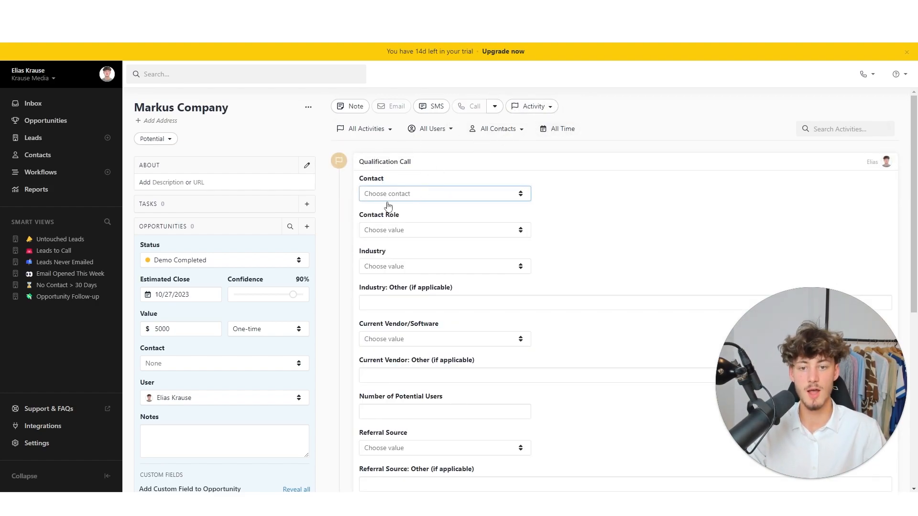
click(413, 196)
click(387, 221)
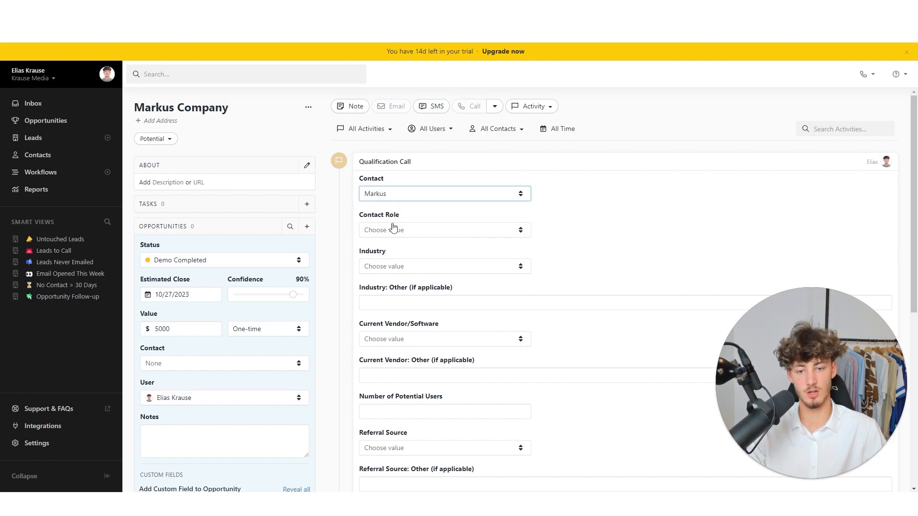
click(399, 230)
click(430, 234)
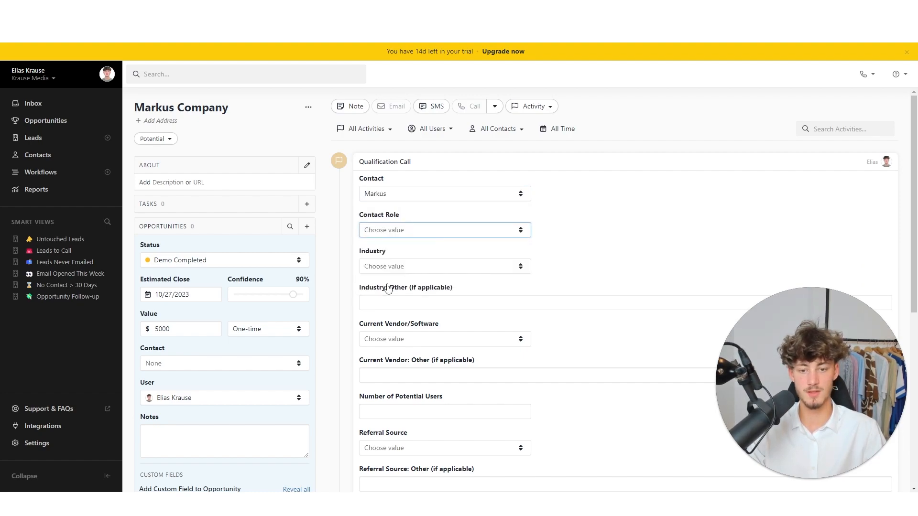
click(402, 267)
click(420, 273)
drag(412, 162, 357, 163)
click(396, 177)
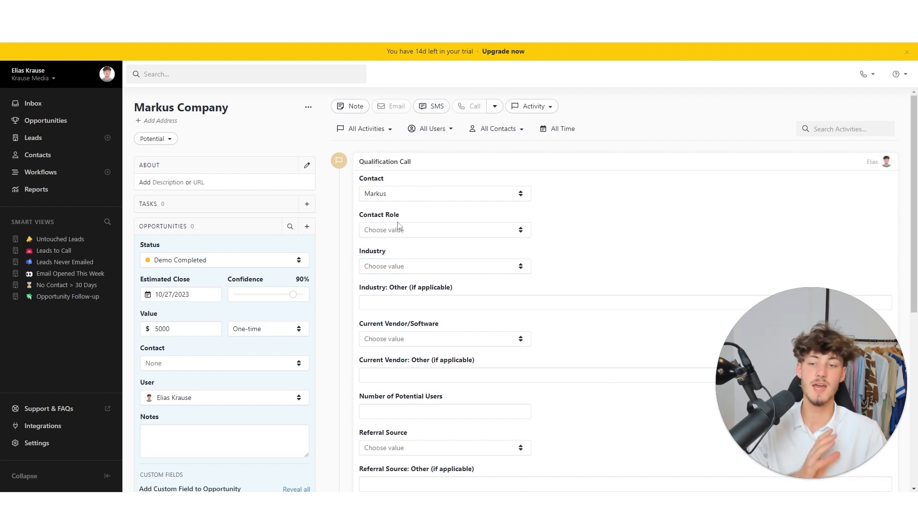
scroll(430, 234, down, 2)
scroll(456, 243, down, 6)
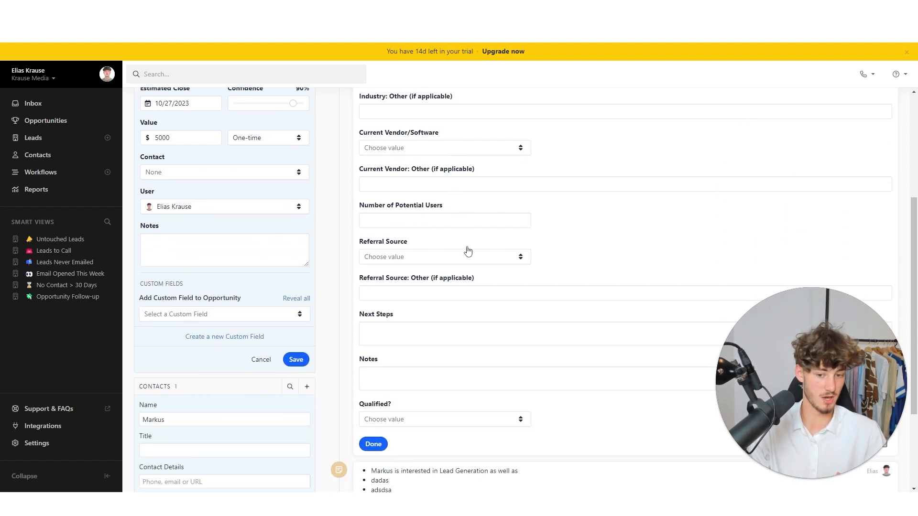
scroll(635, 292, up, 10)
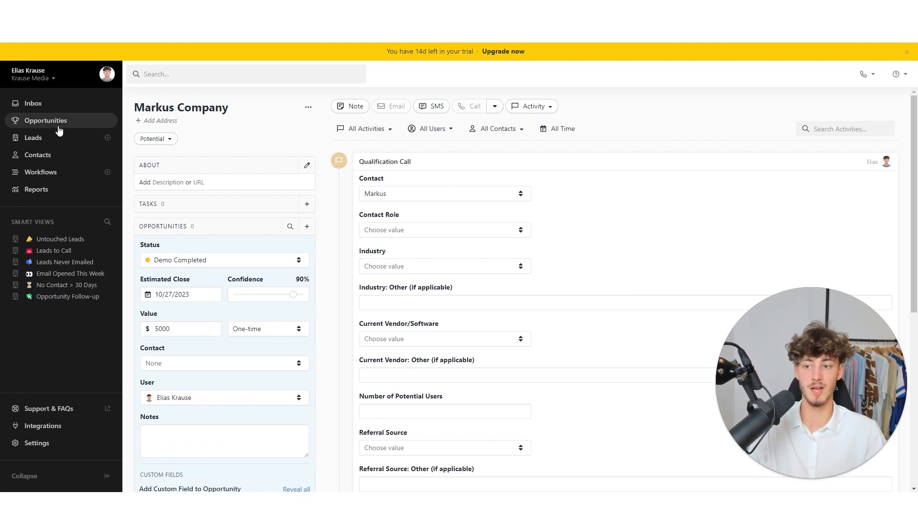
- Go from the pipeline to the Leads list and open the Markus Company lead
click(49, 125)
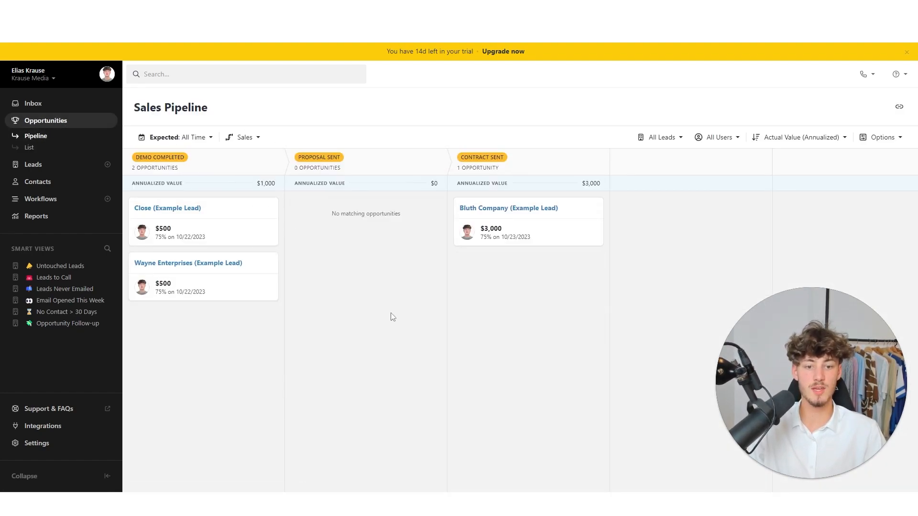
click(69, 164)
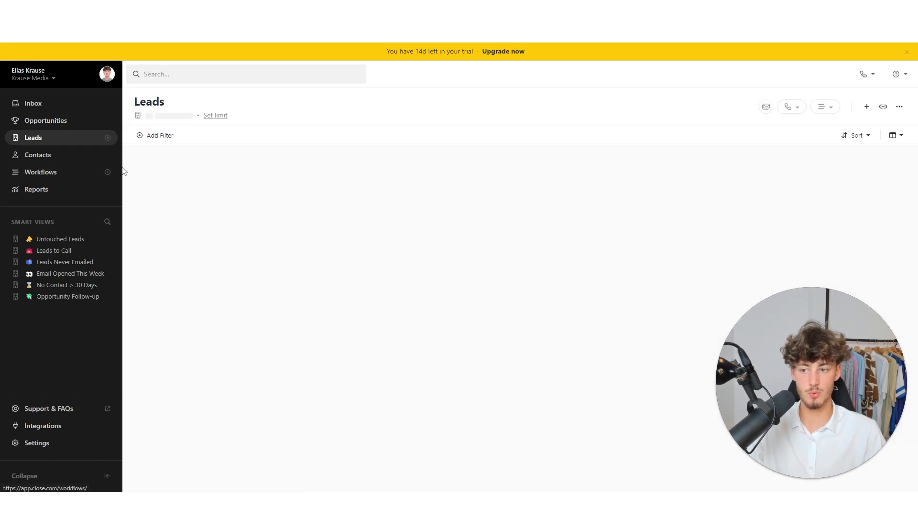
click(165, 171)
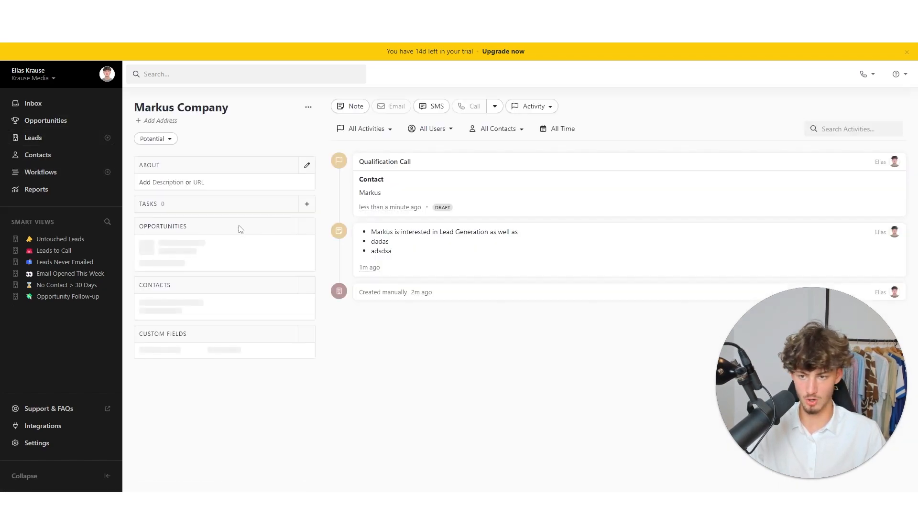
- Add an opportunity closing 10/27/2023 at 90% confidence with value 5000, and save it
click(307, 227)
scroll(241, 263, down, 1)
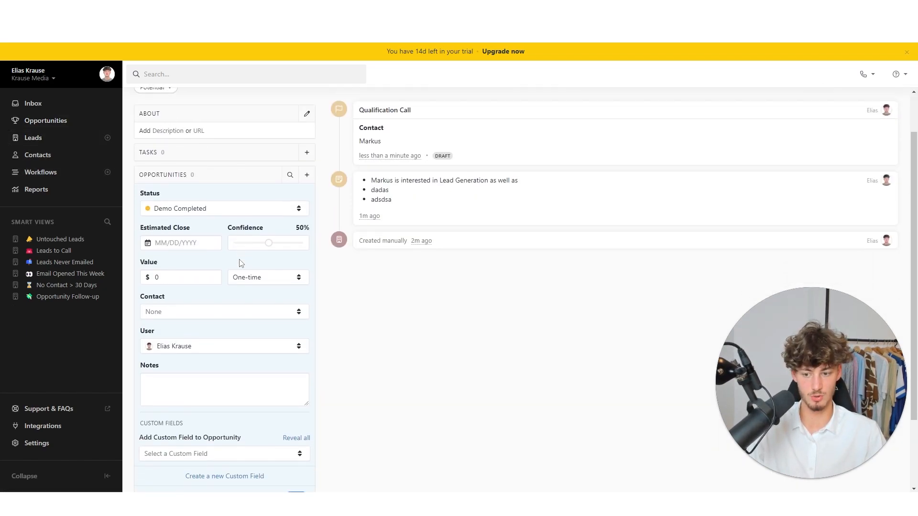
scroll(256, 356, down, 1)
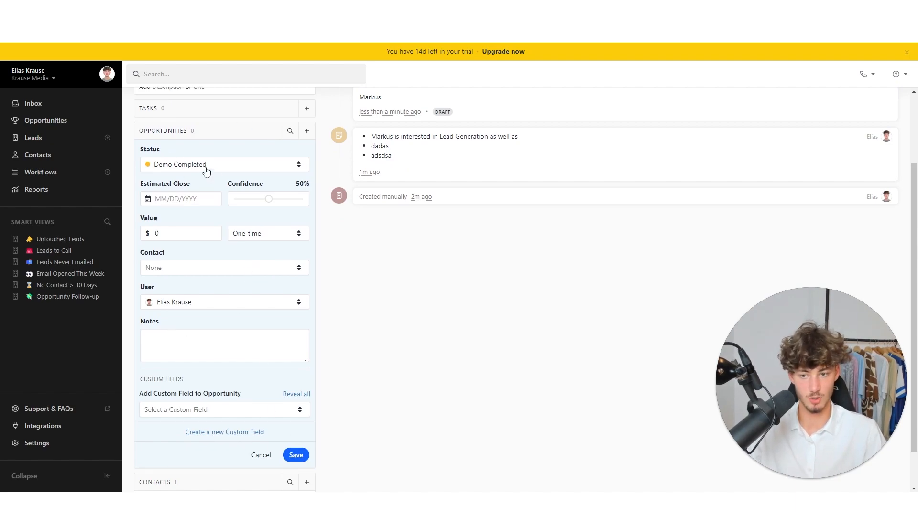
click(179, 198)
click(231, 302)
drag(269, 199, 294, 200)
click(175, 233)
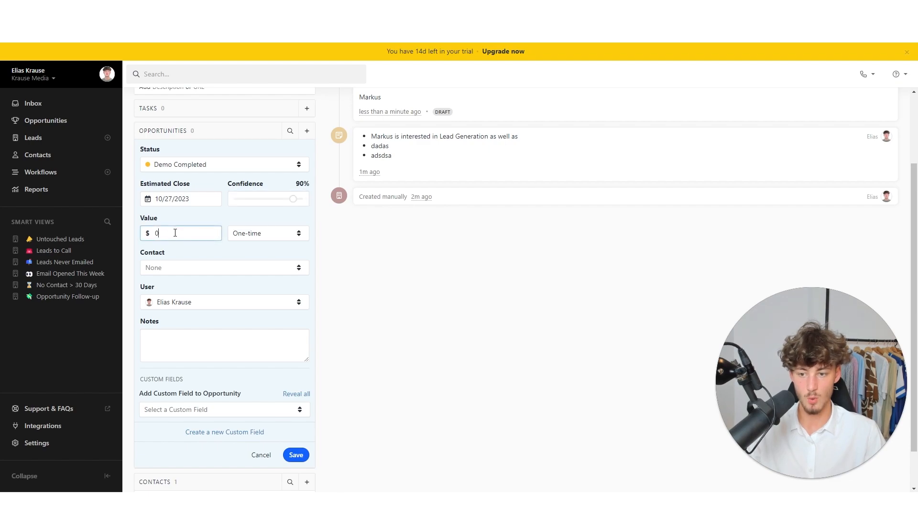
text(5000)
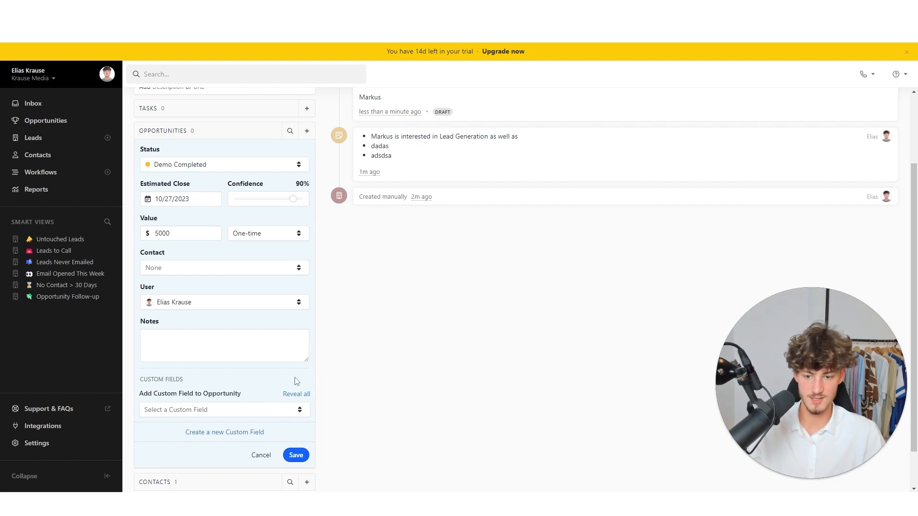
click(296, 455)
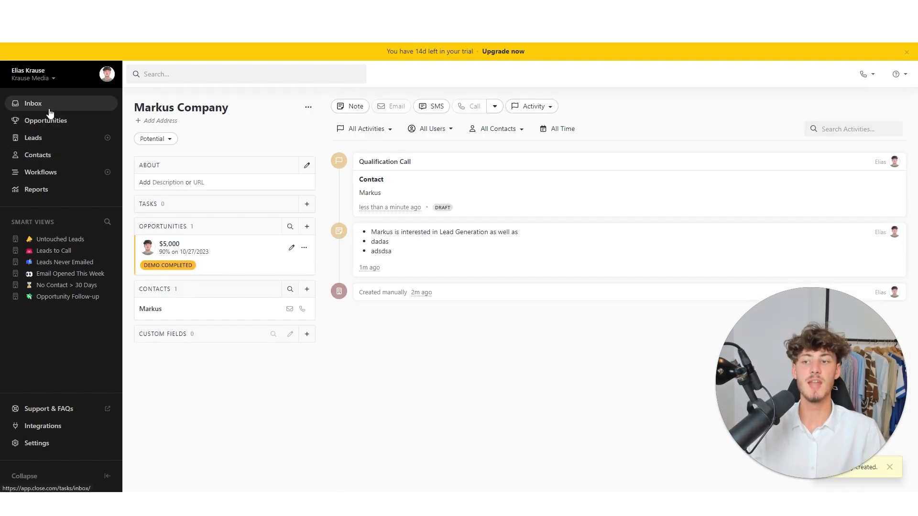
- Drag Markus Company into Contract Sent on the pipeline, then set its status to Won and save
click(53, 121)
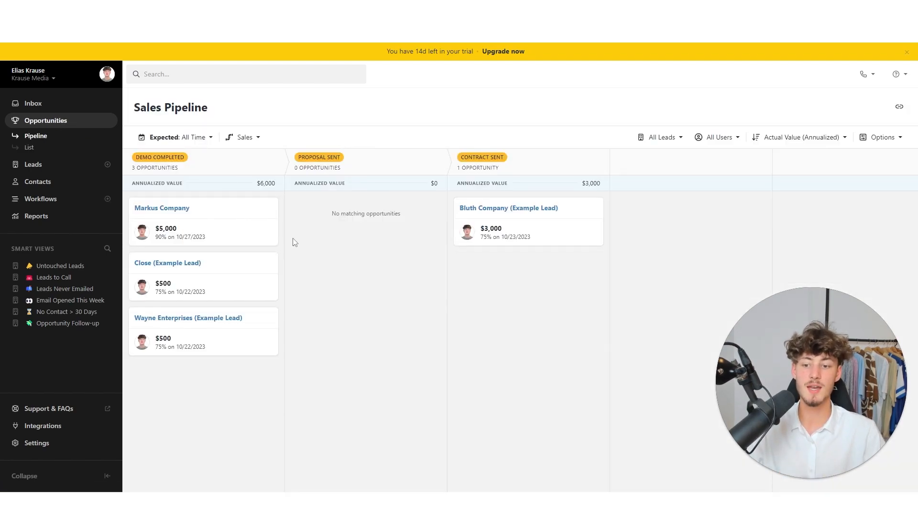
drag(252, 236, 545, 235)
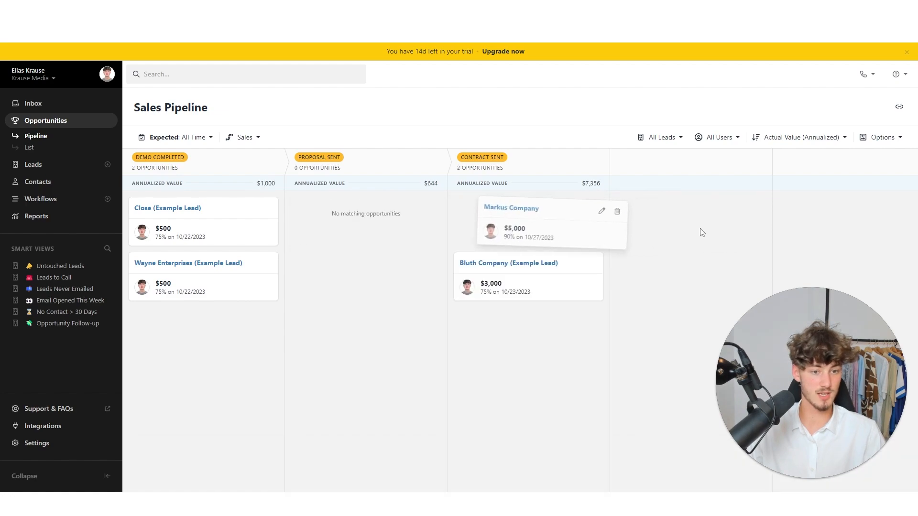
click(577, 207)
scroll(531, 266, down, 3)
scroll(535, 239, up, 3)
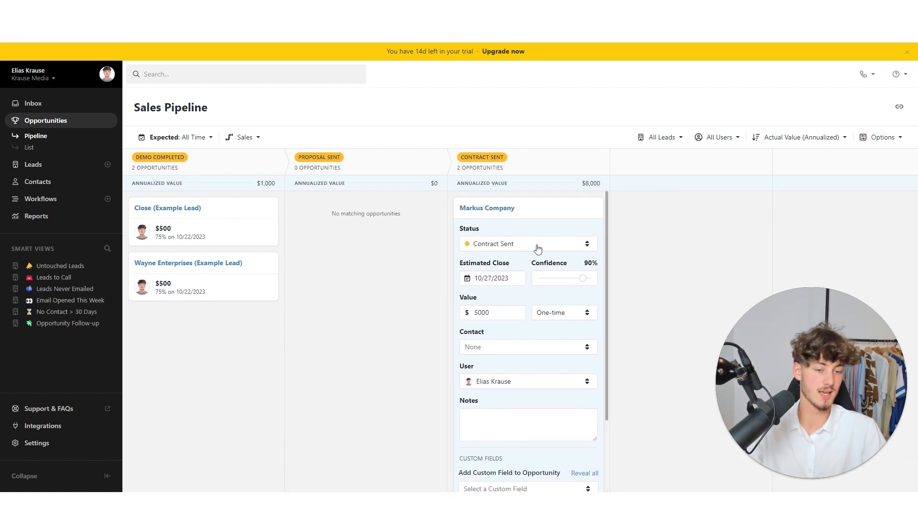
click(539, 246)
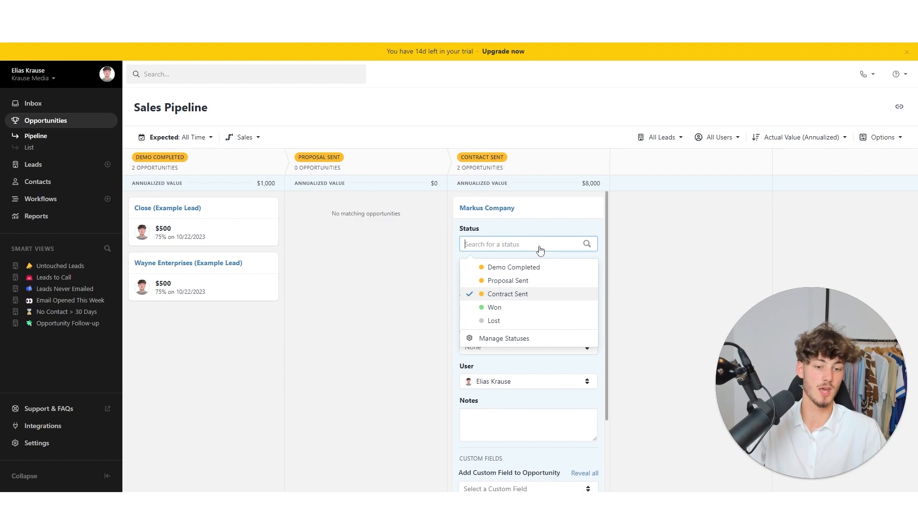
click(504, 307)
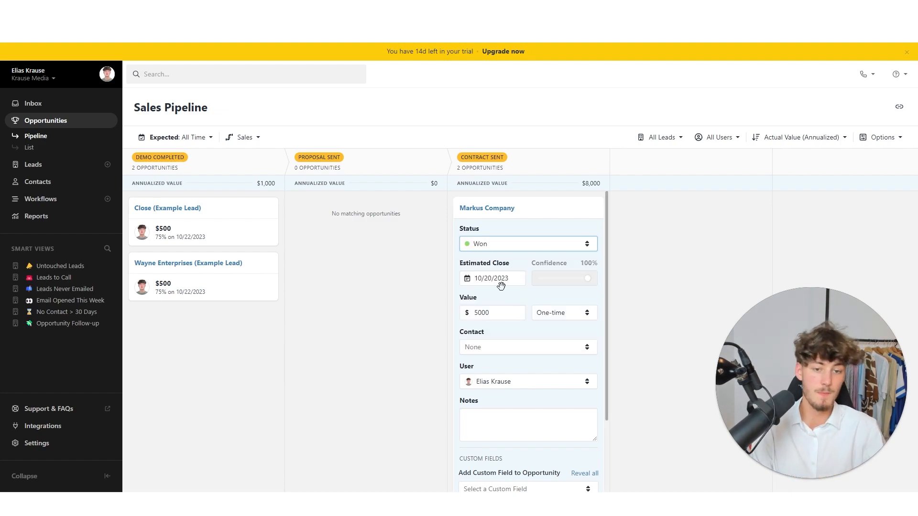
scroll(549, 359, down, 2)
click(570, 419)
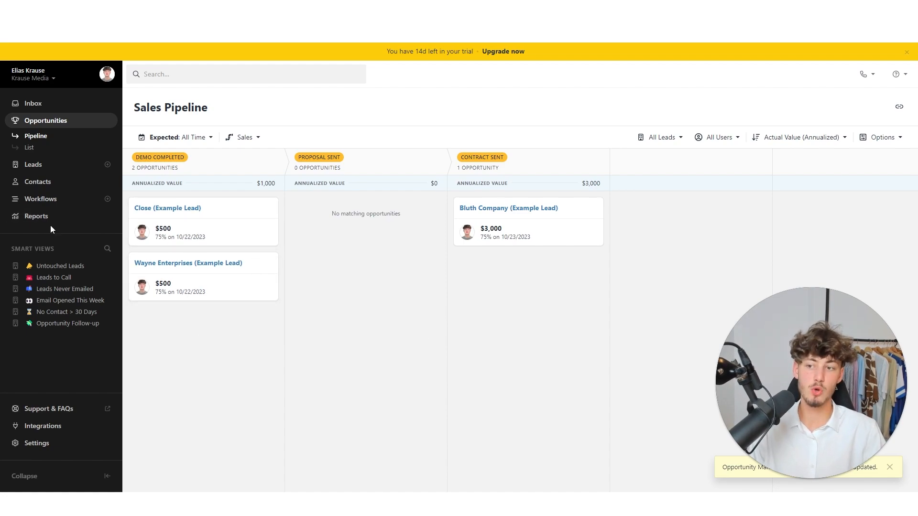
- Browse the Activity Comparison, Opportunity Funnels and Status Changes reports, ending on the Sales Funnel report
click(37, 217)
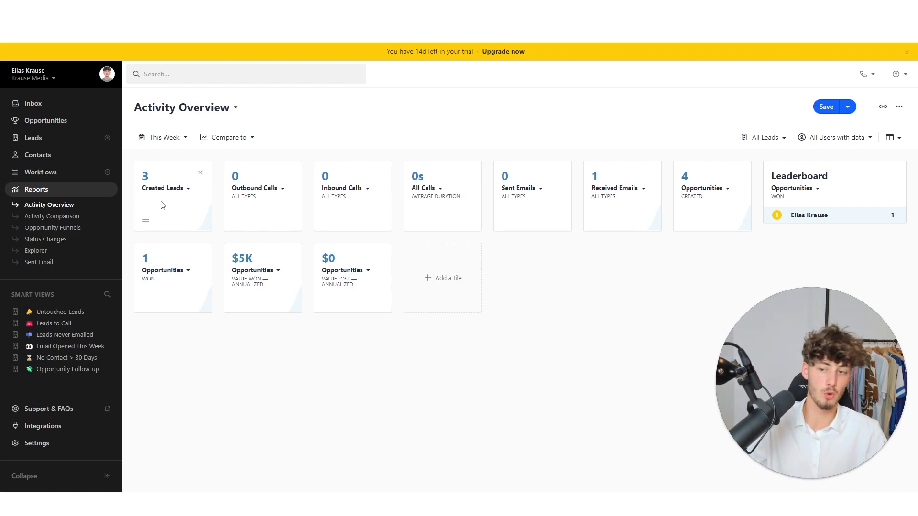
click(48, 217)
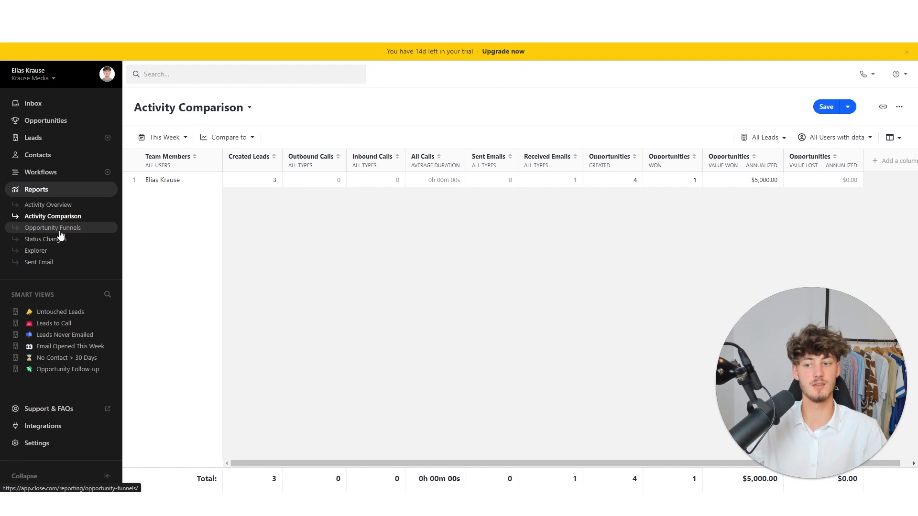
click(68, 230)
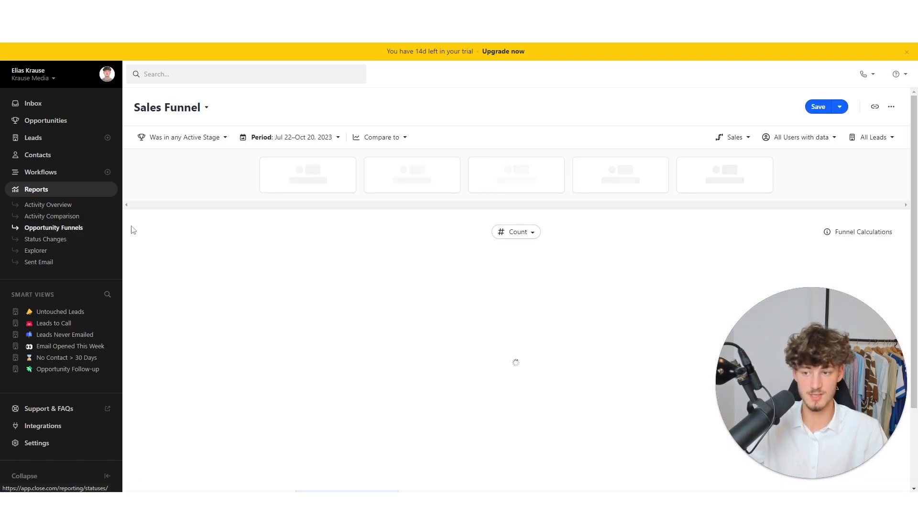
click(64, 242)
click(65, 228)
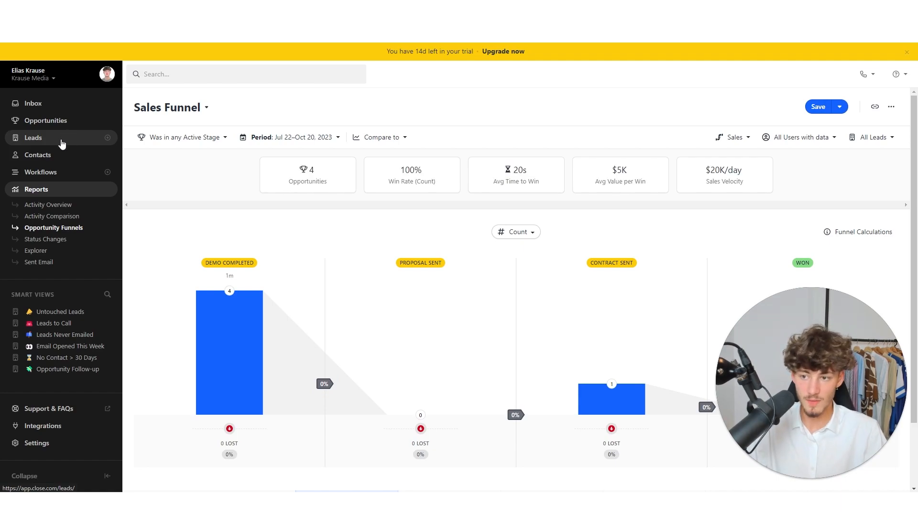
click(67, 155)
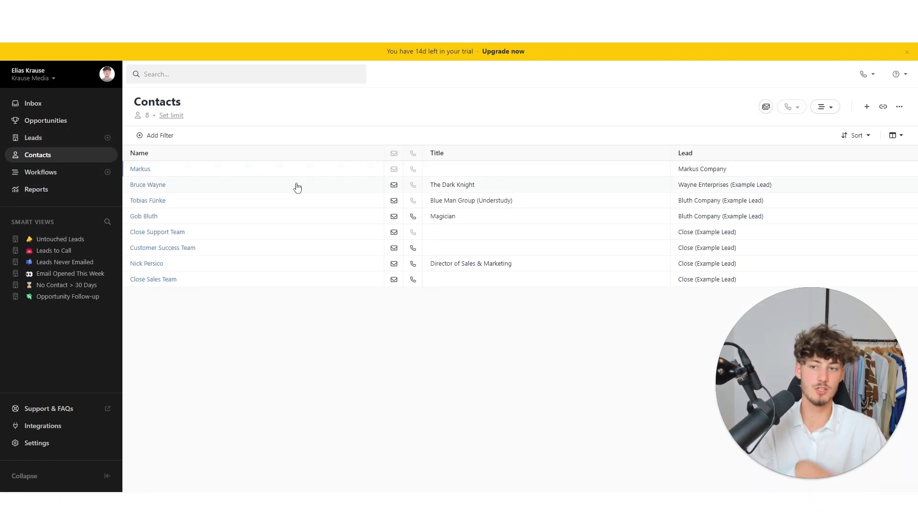
- Open and cancel the New Lead form twice from Contacts, then switch to the Workflows page
click(866, 107)
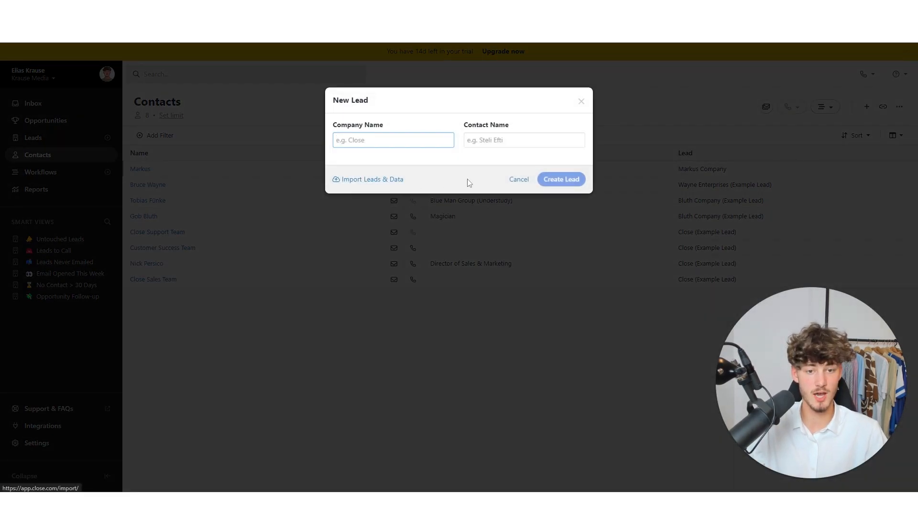
click(519, 179)
click(866, 107)
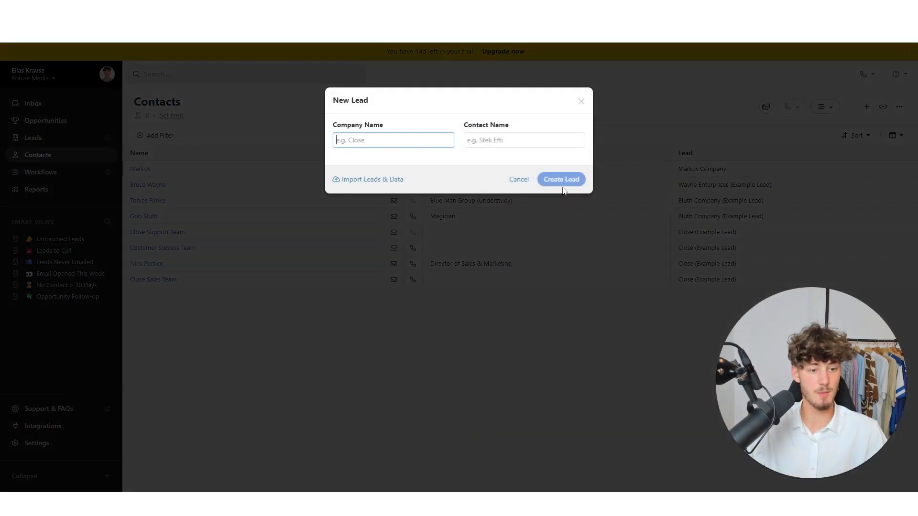
click(517, 179)
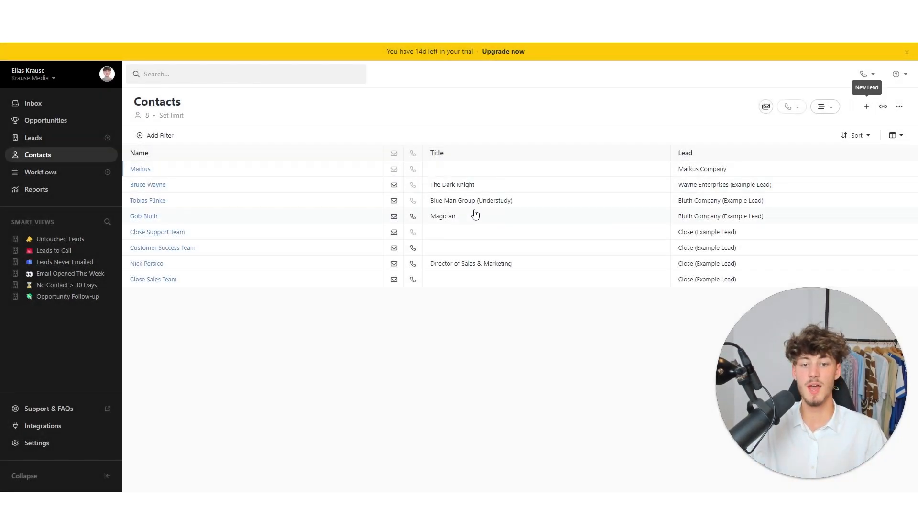
click(78, 173)
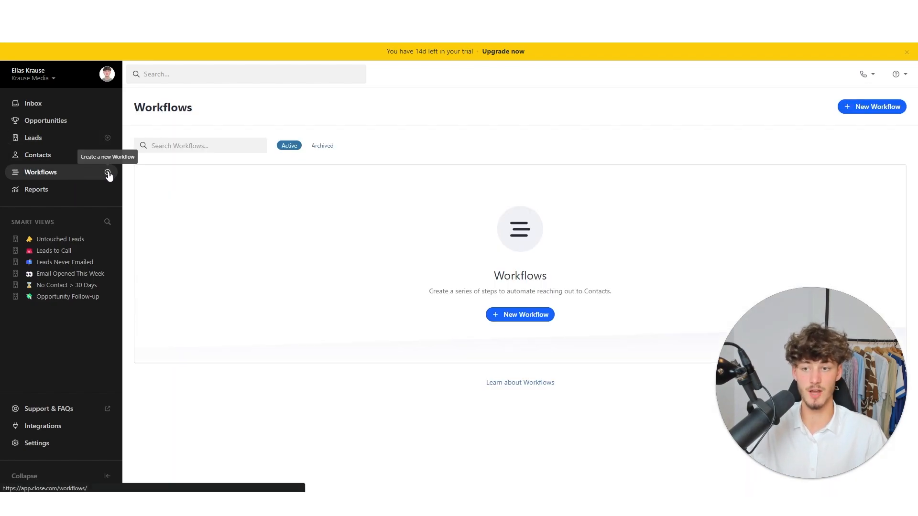
click(78, 155)
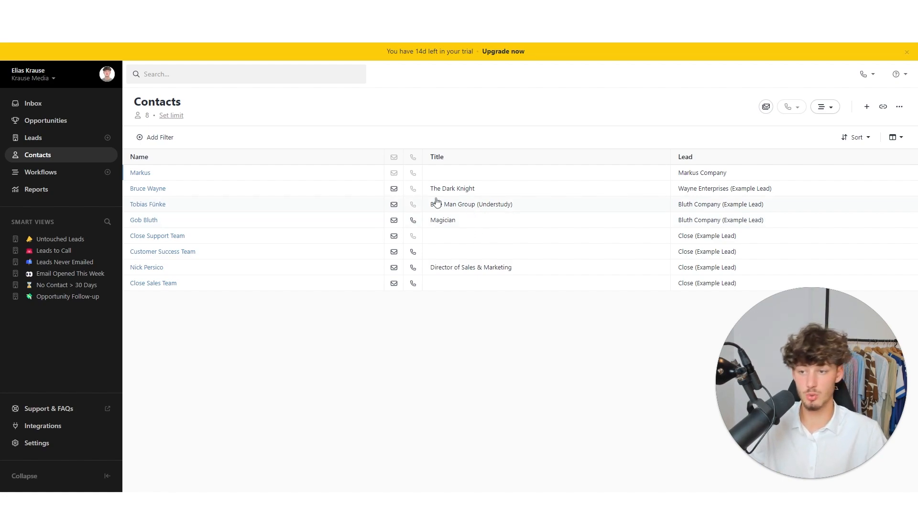
click(72, 175)
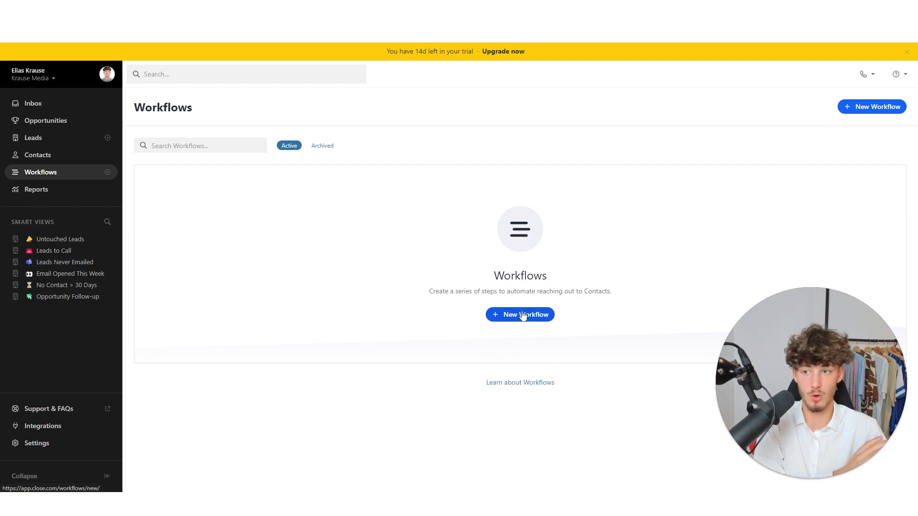
- Create a new workflow named 'Test'
click(550, 315)
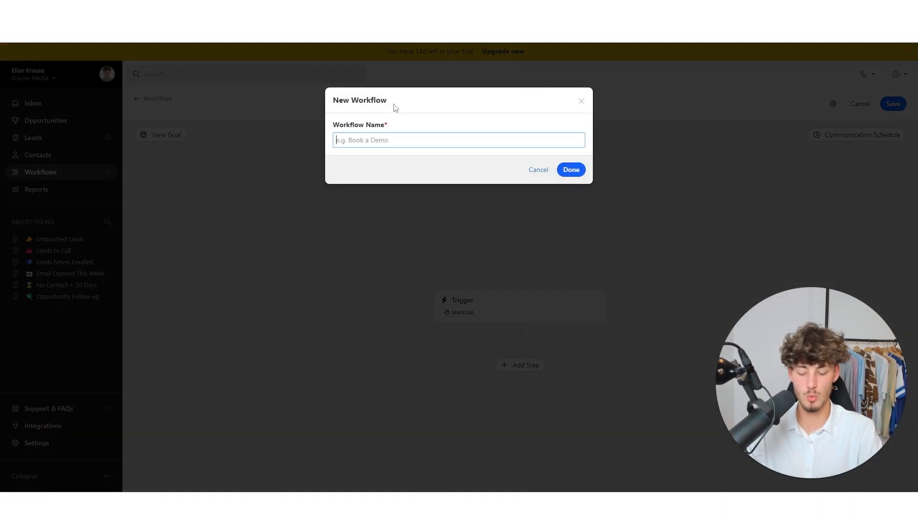
text(Test)
click(574, 172)
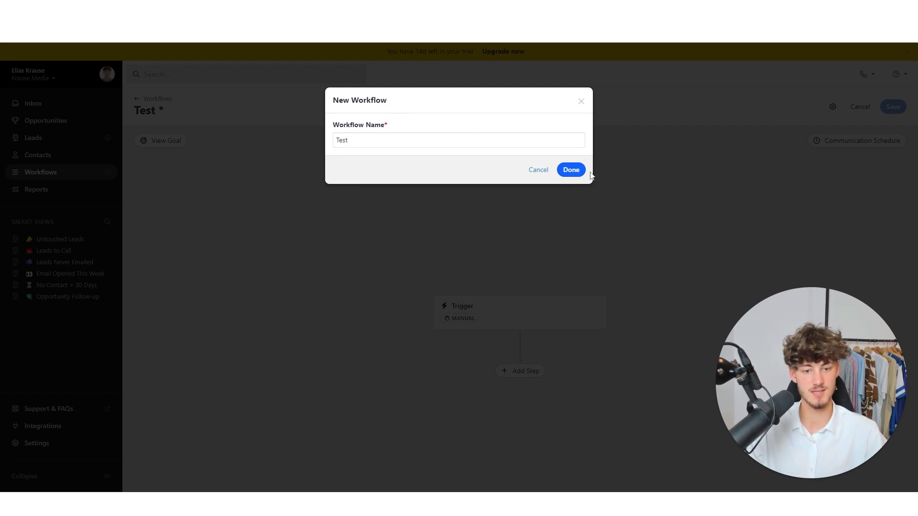
- Set an automated trigger with the Lead filter Current status is any of Potential
click(463, 305)
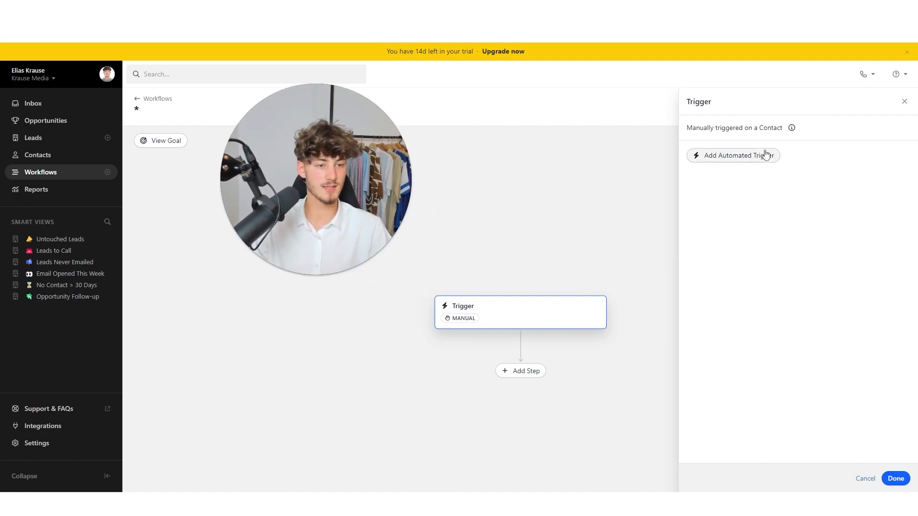
click(766, 155)
click(842, 155)
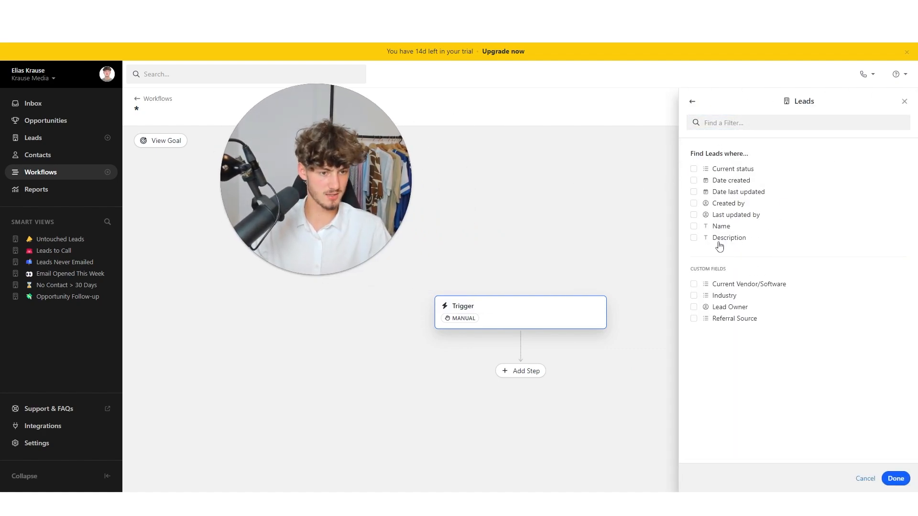
click(693, 169)
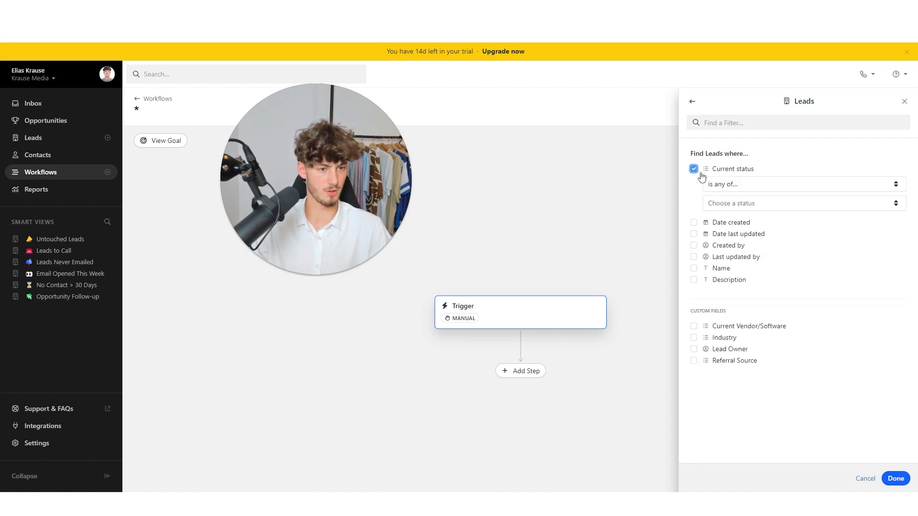
click(739, 187)
click(745, 207)
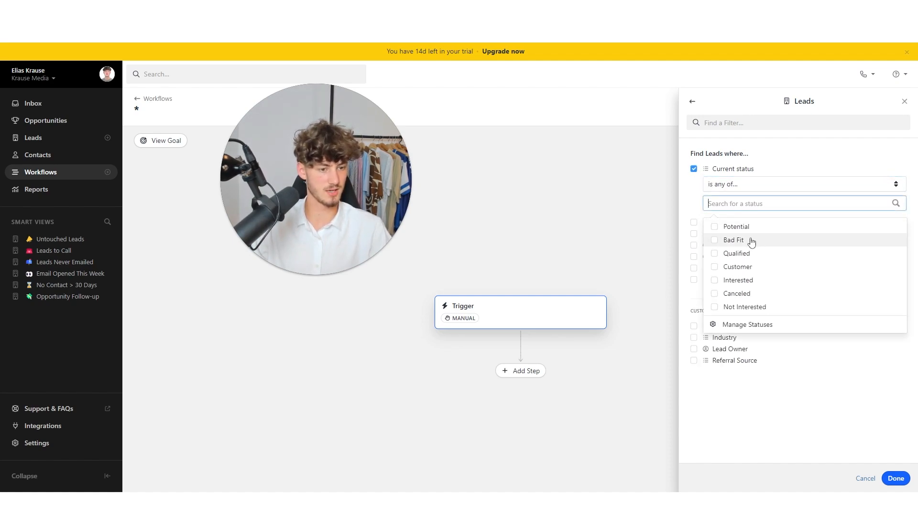
click(713, 227)
click(895, 480)
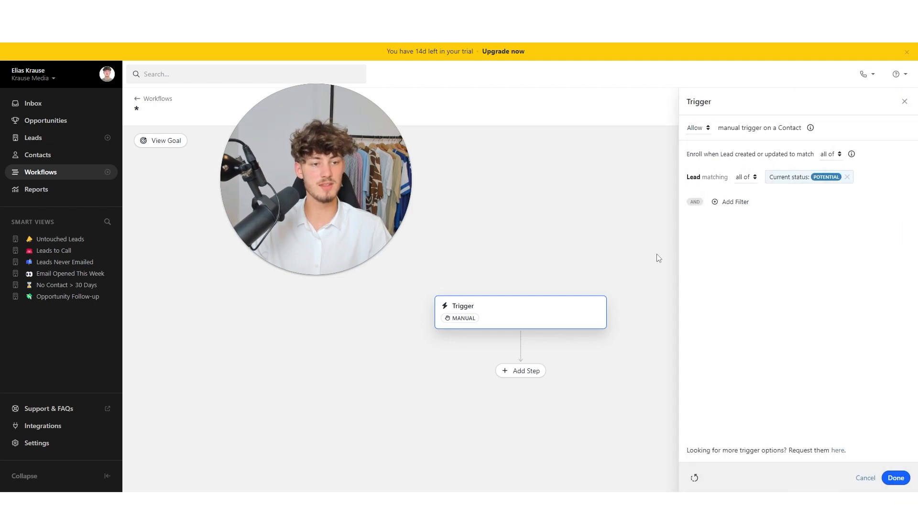
click(903, 481)
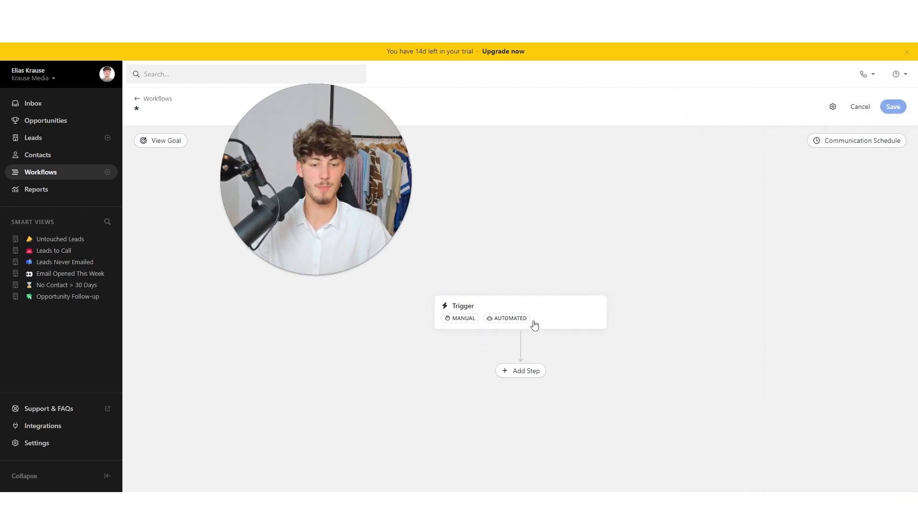
click(526, 338)
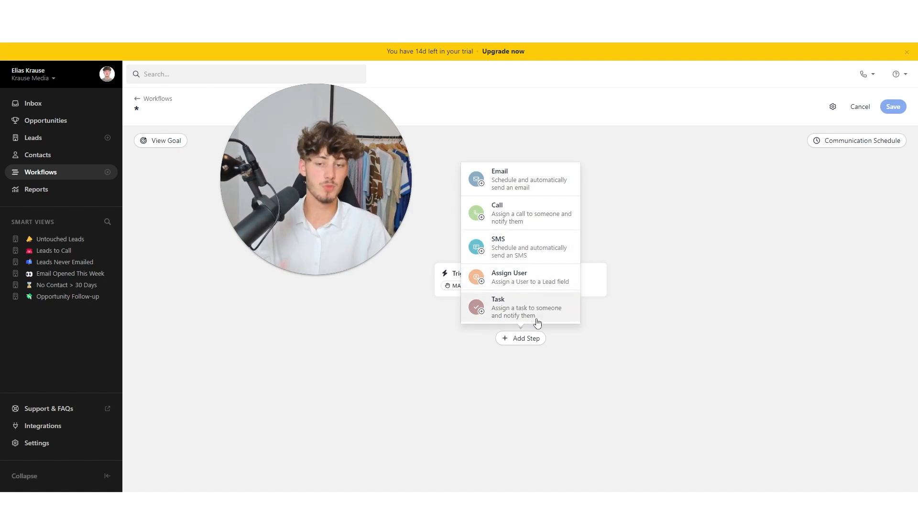
- Insert an Email step, give it a 3-day delay, and pick New template from the template dropdown
click(555, 328)
click(526, 338)
click(507, 180)
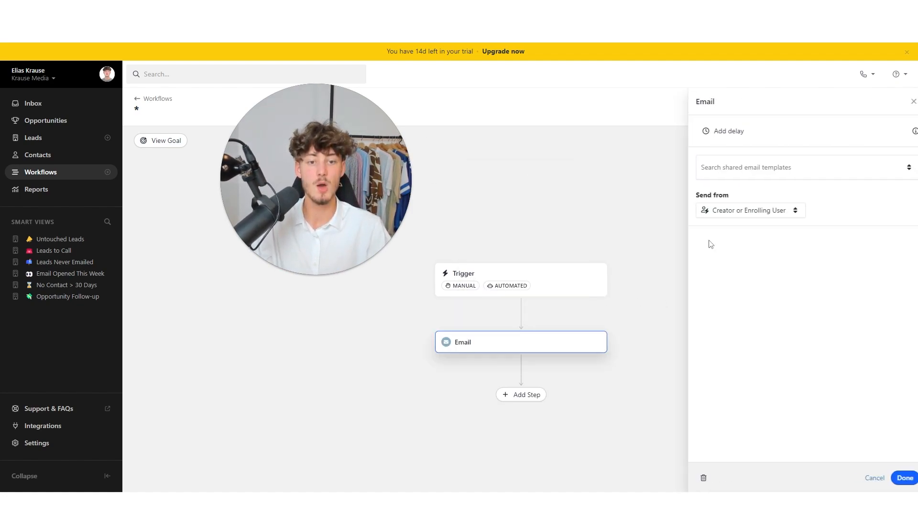
click(752, 138)
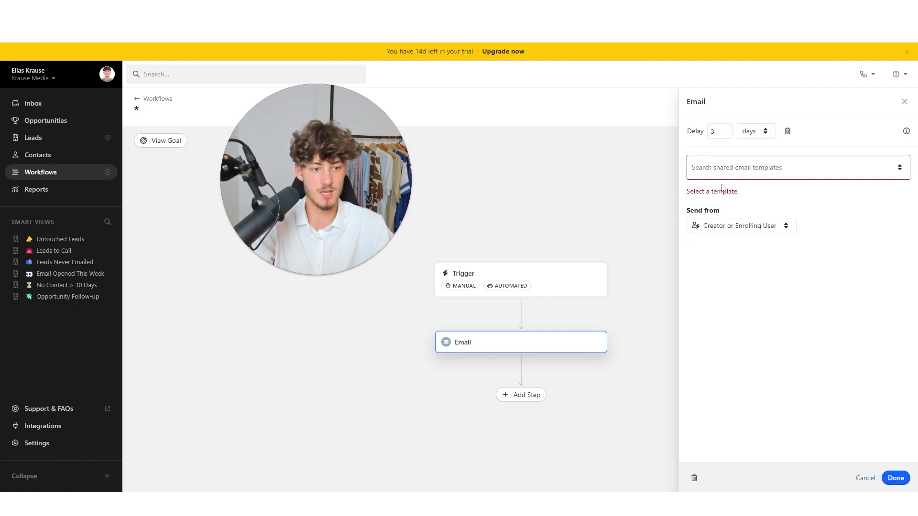
click(743, 167)
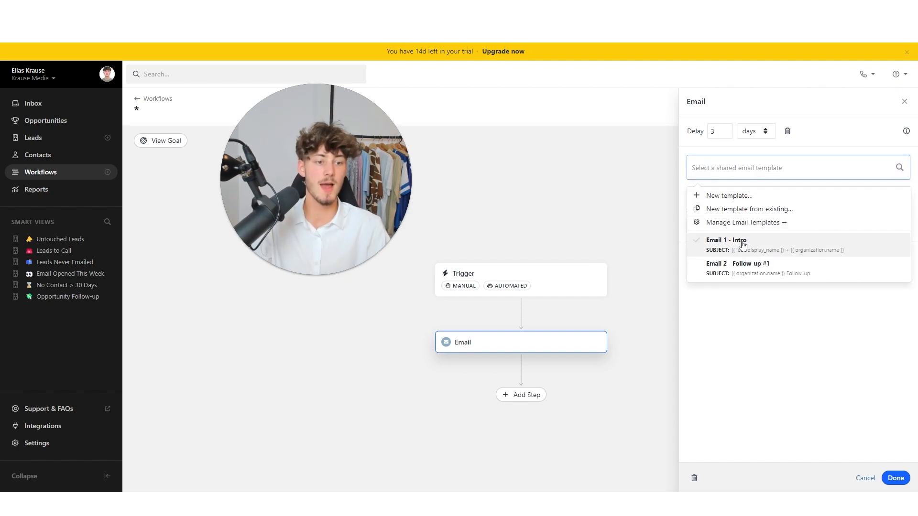
click(699, 195)
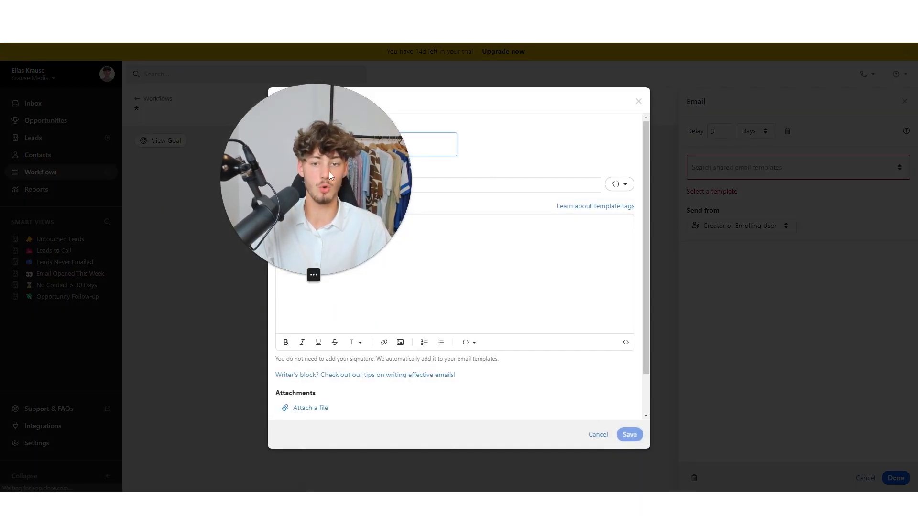
- Look over the New Email Template editor's body and template name fields
click(361, 276)
scroll(414, 250, down, 1)
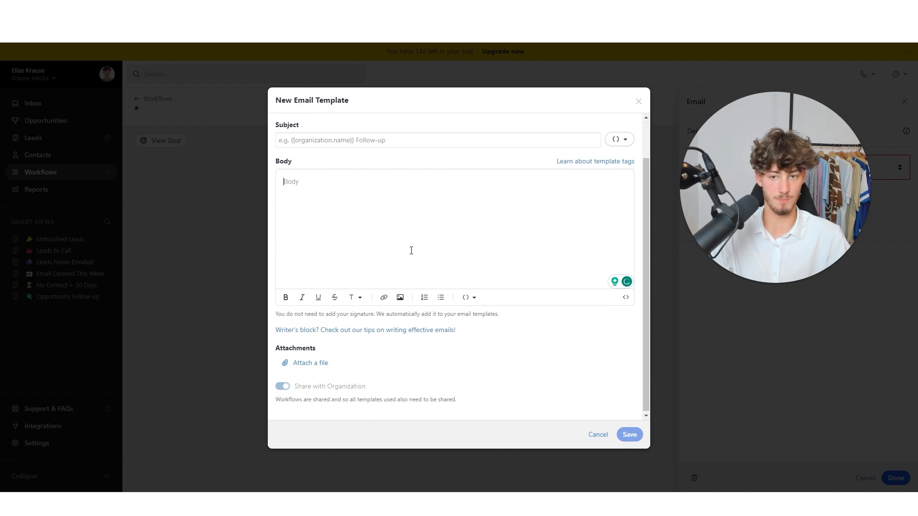
scroll(411, 250, up, 1)
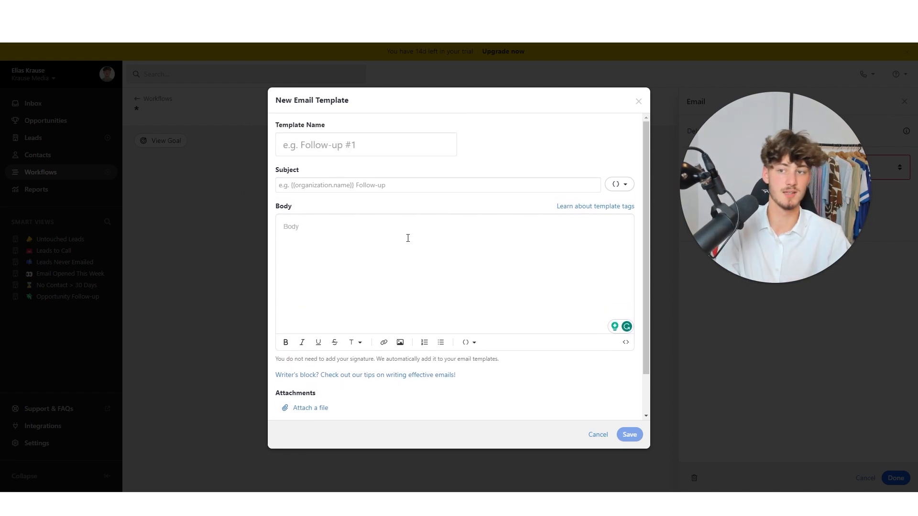
scroll(486, 241, down, 1)
scroll(492, 254, up, 1)
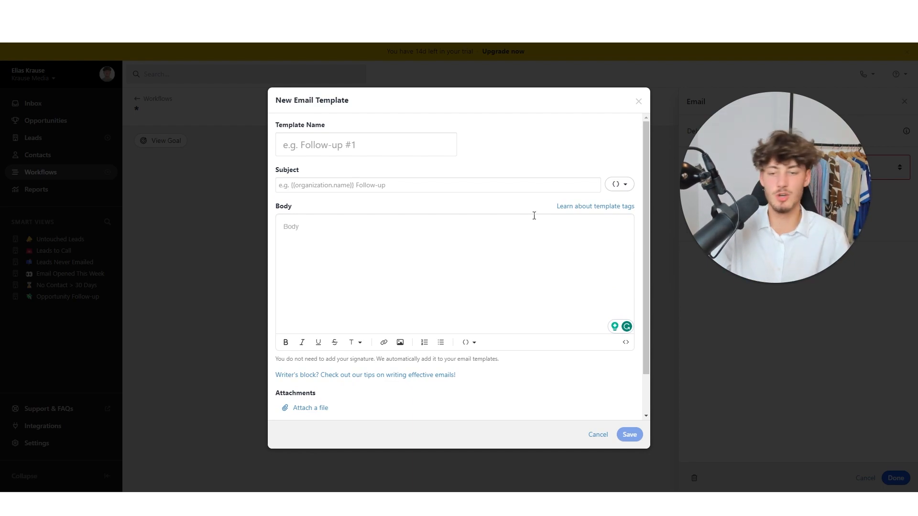
click(390, 148)
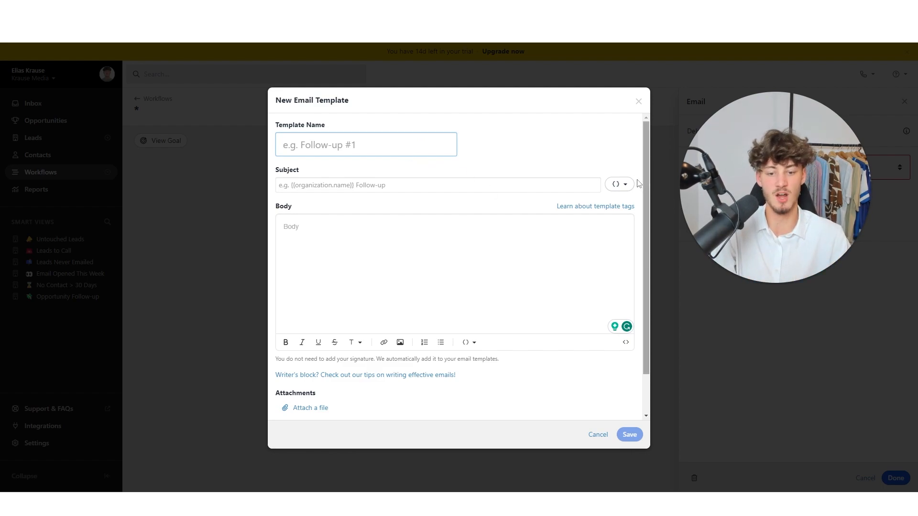
click(600, 168)
scroll(607, 157, down, 1)
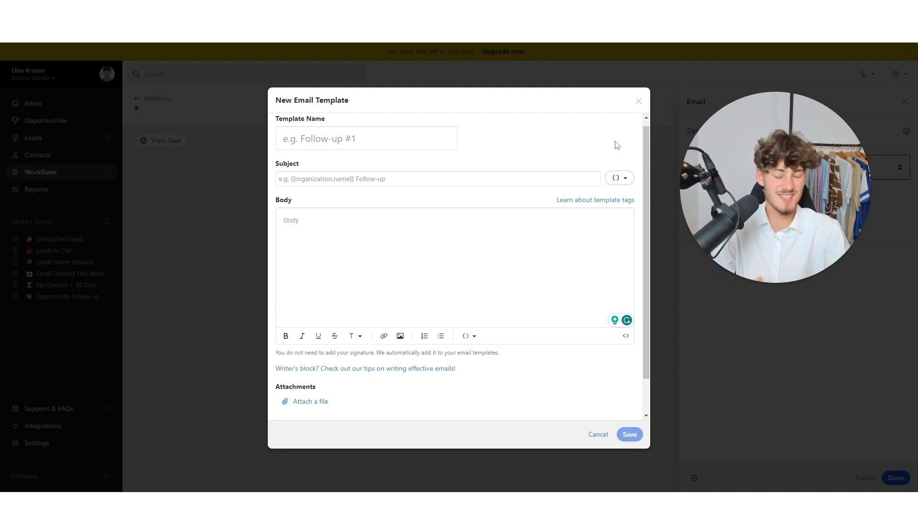
scroll(507, 165, up, 1)
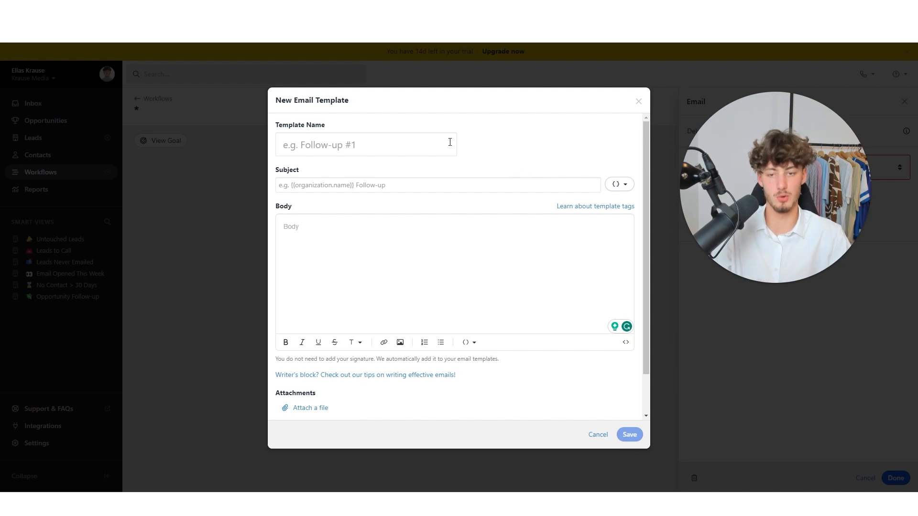
drag(341, 126, 276, 126)
- Make the subject 'Hey {{ user.first_name }}' using the tag menu, then cancel the template
click(349, 185)
click(623, 184)
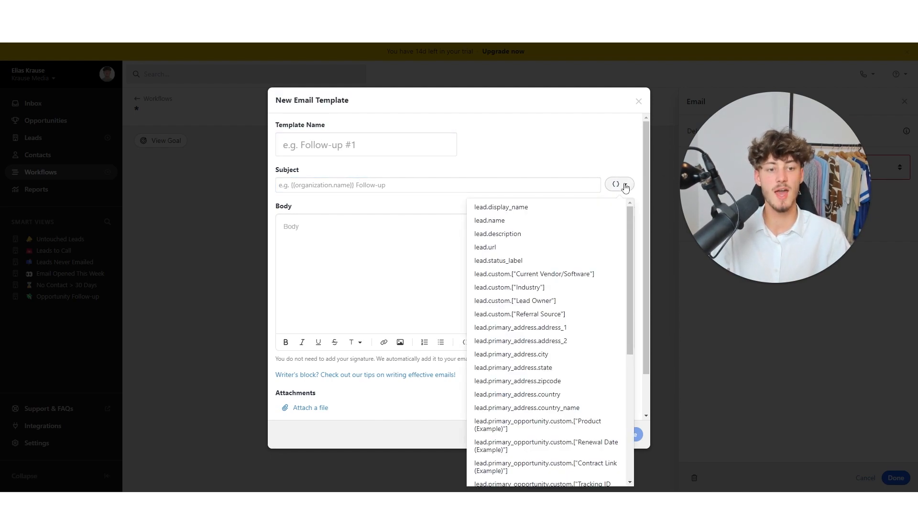
scroll(518, 280, down, 10)
scroll(521, 287, up, 5)
scroll(520, 274, down, 5)
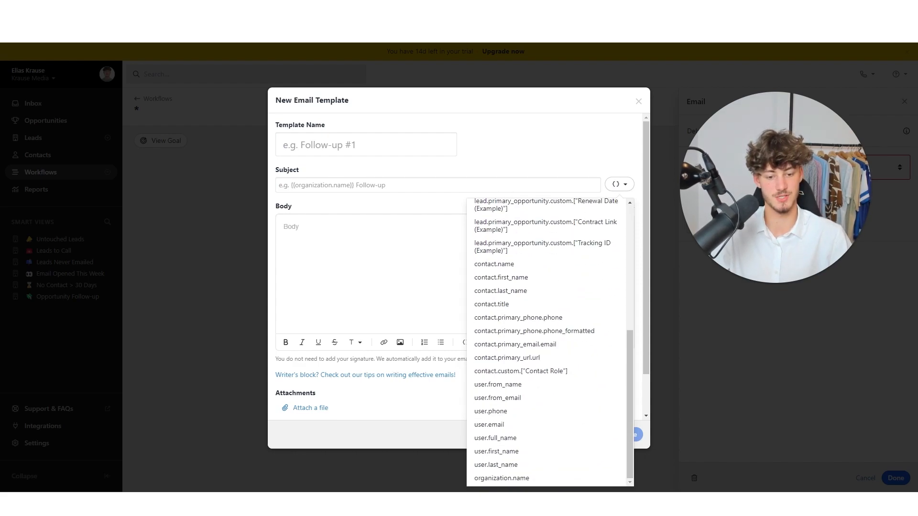
click(503, 453)
click(278, 184)
text(Hey {{ user.first_name)
drag(349, 186, 292, 185)
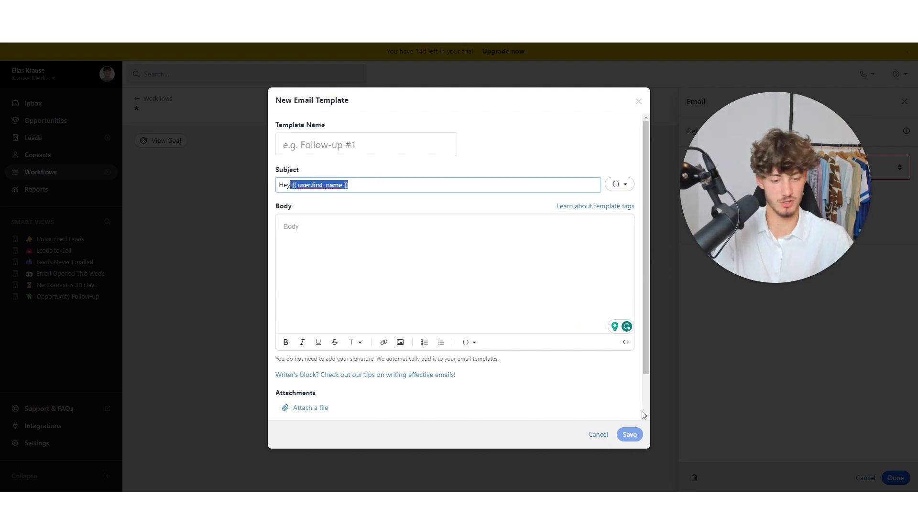
click(597, 435)
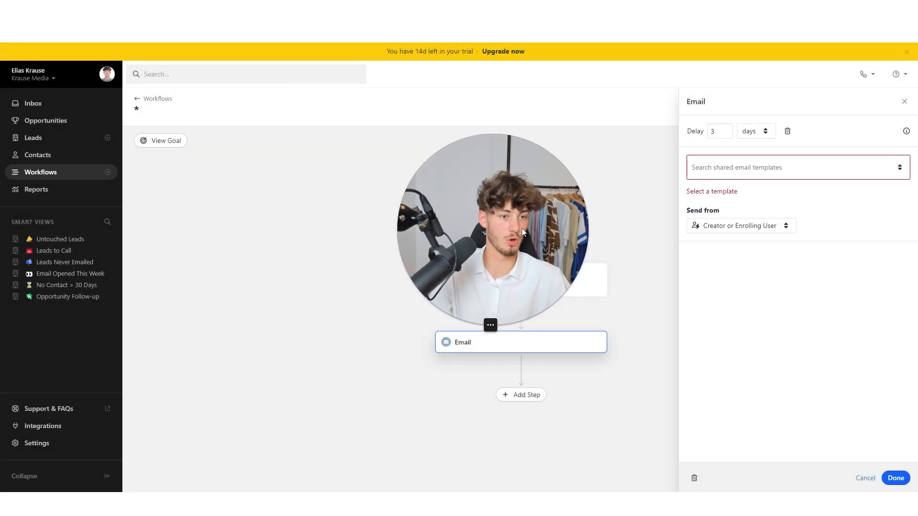
- Glance at the Email step's template list, then go to the Integrations page
click(815, 168)
click(817, 171)
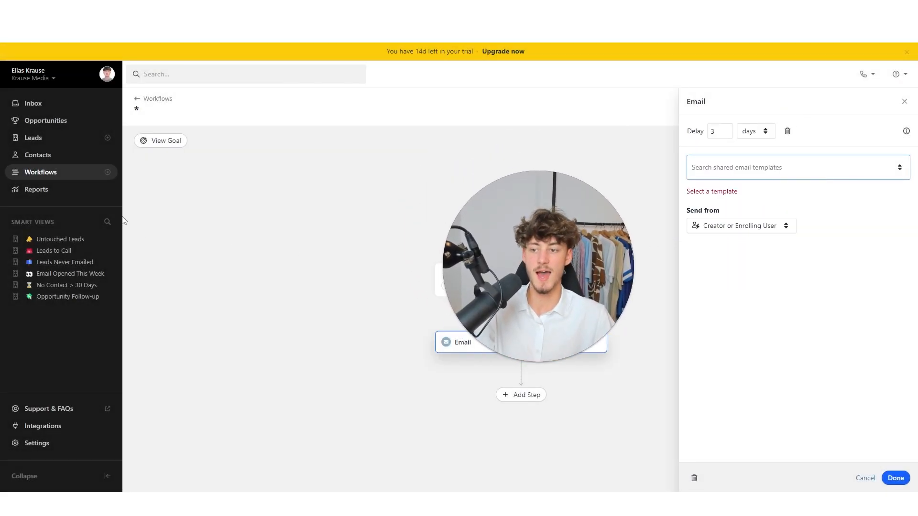
click(88, 190)
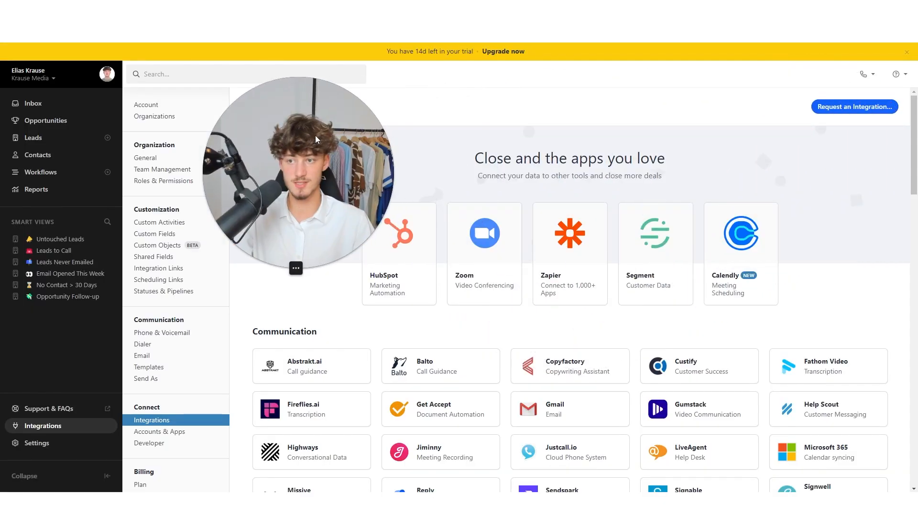
- Scroll through the integration categories listing apps like HubSpot, Zoom, Zapier, Segment and Calendly
scroll(567, 104, down, 2)
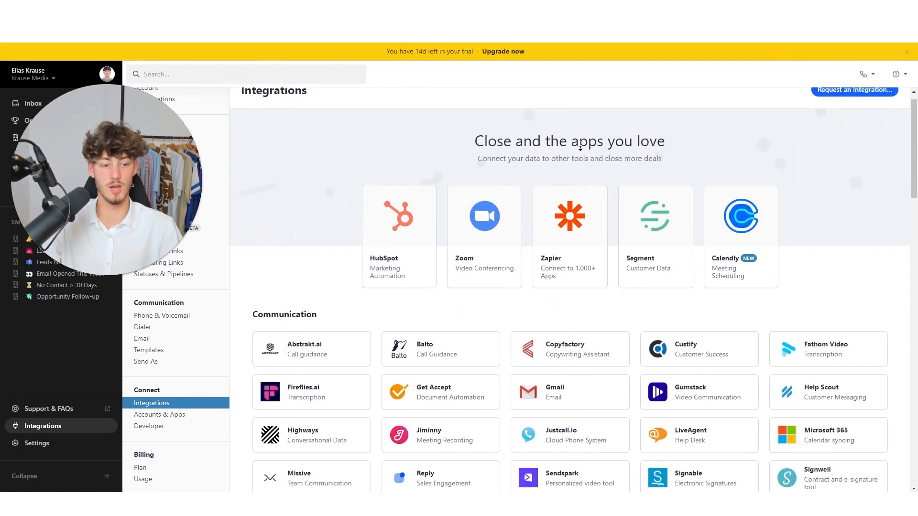
scroll(567, 105, up, 2)
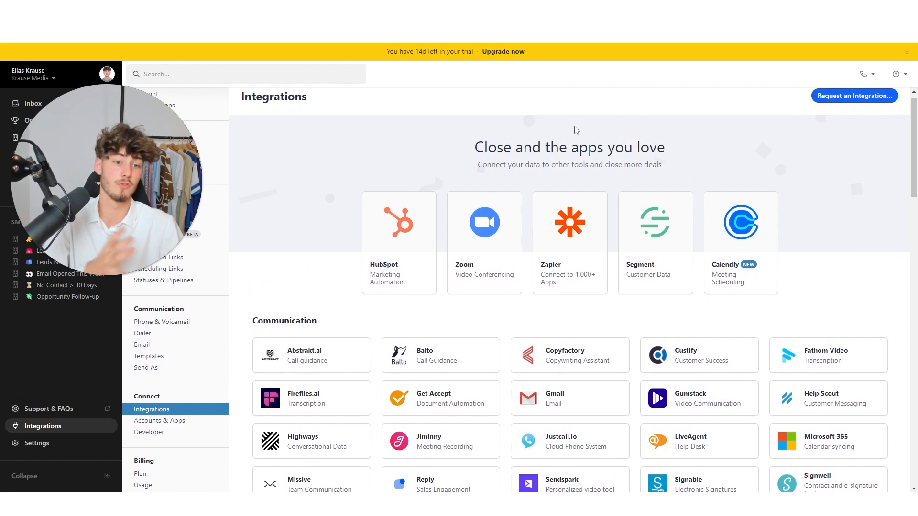
scroll(586, 131, down, 3)
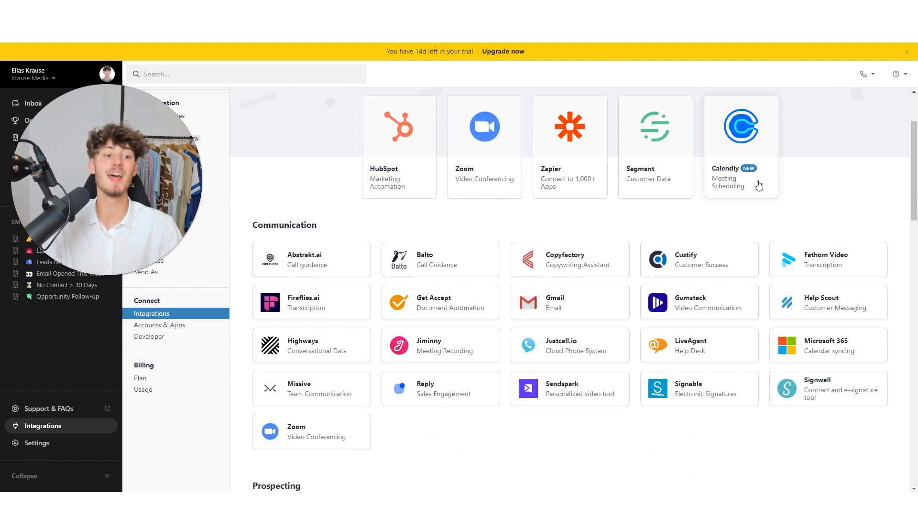
scroll(717, 191, down, 10)
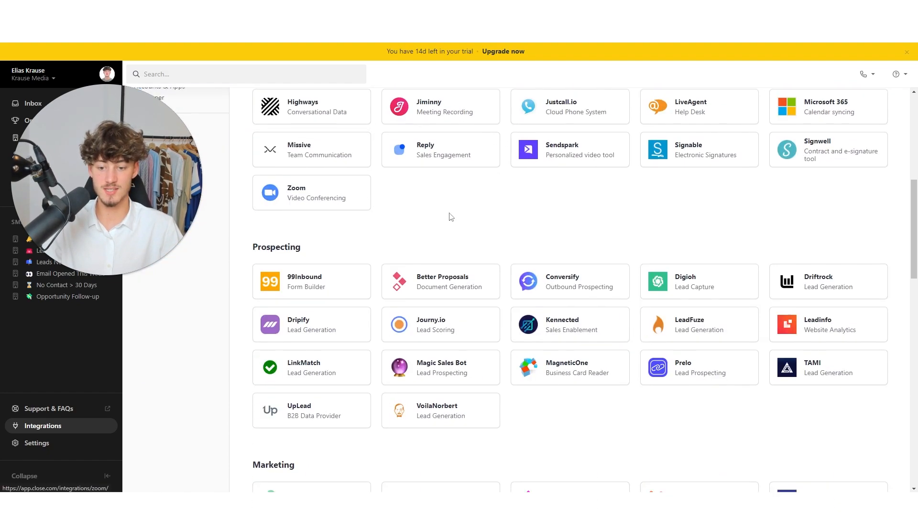
scroll(753, 280, down, 10)
scroll(741, 143, up, 6)
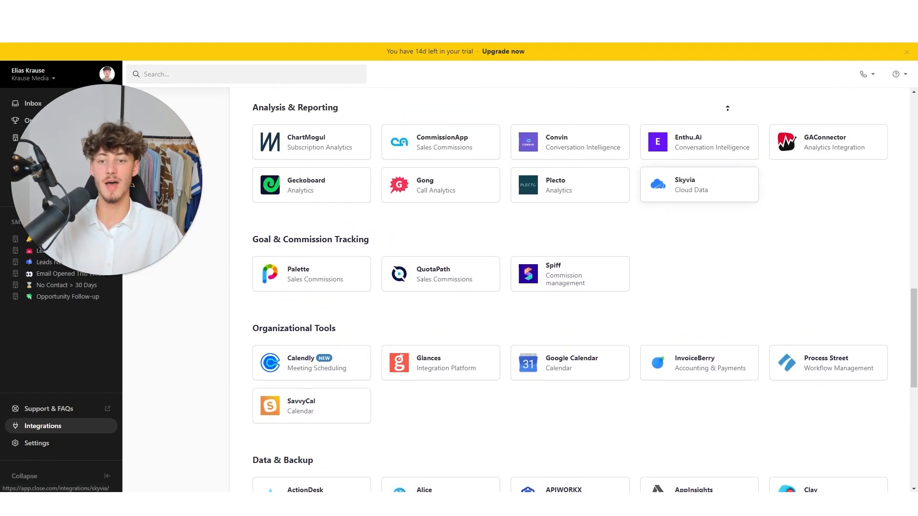
scroll(724, 168, down, 18)
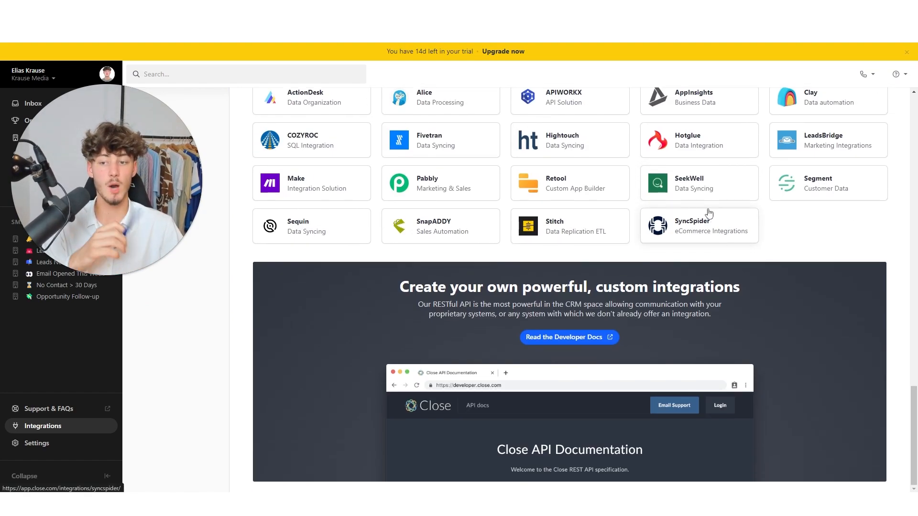
scroll(775, 134, up, 20)
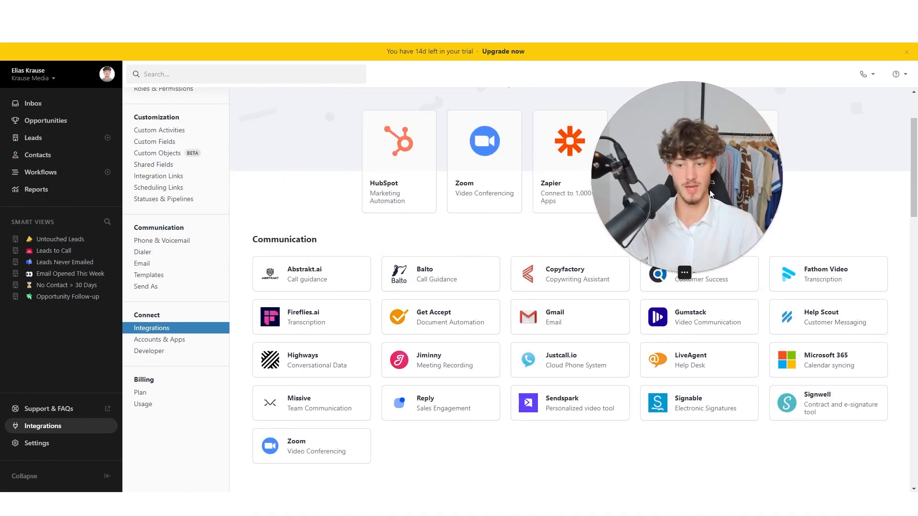
scroll(172, 183, up, 3)
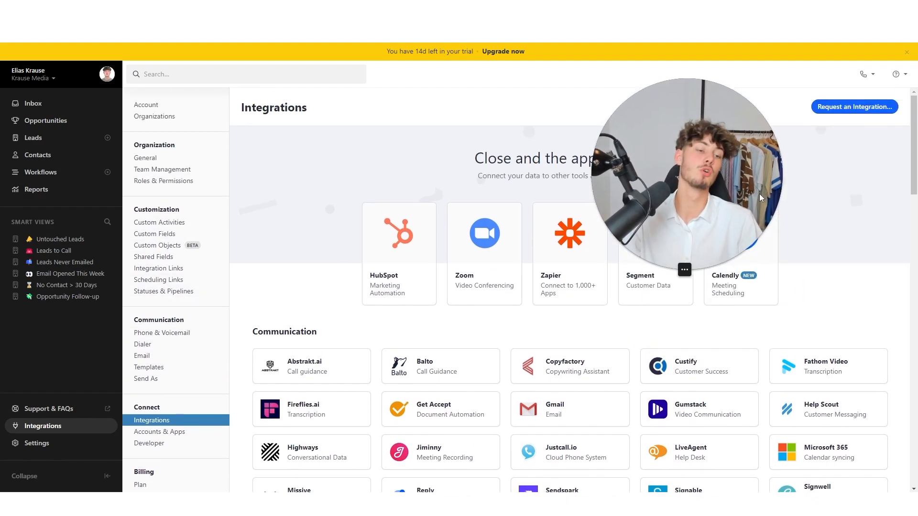
scroll(492, 91, down, 4)
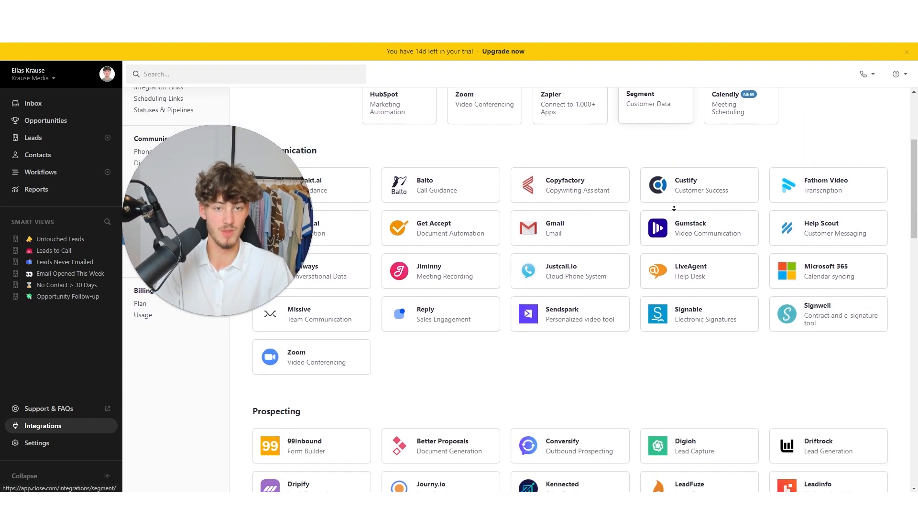